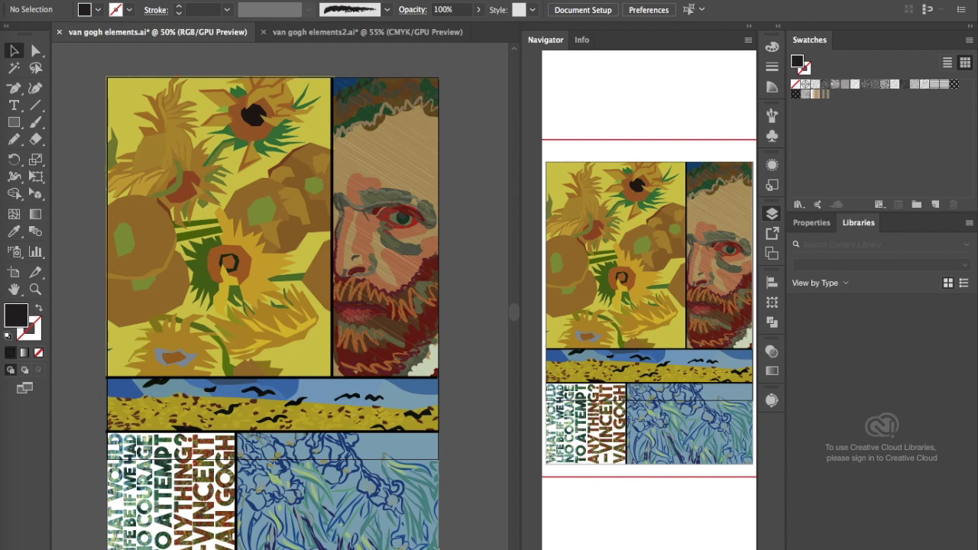
Step: Bring Illustrator into focus and switch to the van gogh elements2.ai document
{"action": "left_click", "coordinate": [348, 27]}
{"action": "left_click", "coordinate": [348, 31]}
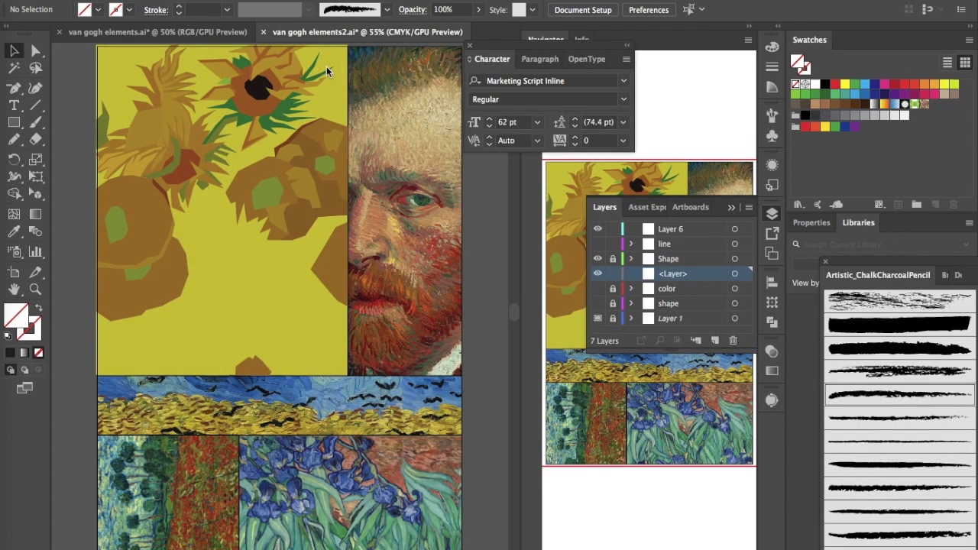
Step: Select the Pencil tool and turn off Edit selected paths in its options
{"action": "scroll", "coordinate": [361, 309], "scroll_direction": "down", "scroll_amount": 5}
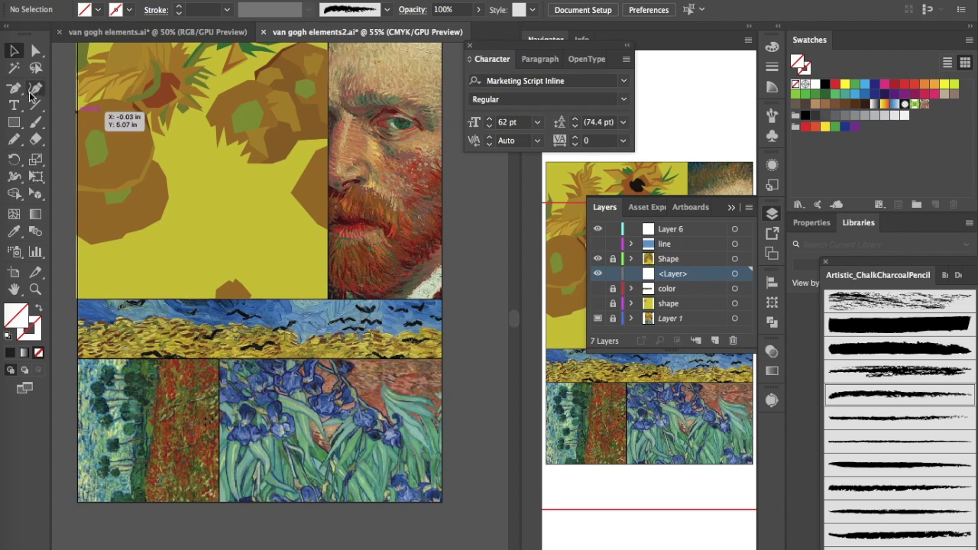
{"action": "left_click_drag", "start_coordinate": [14, 140], "coordinate": [74, 164]}
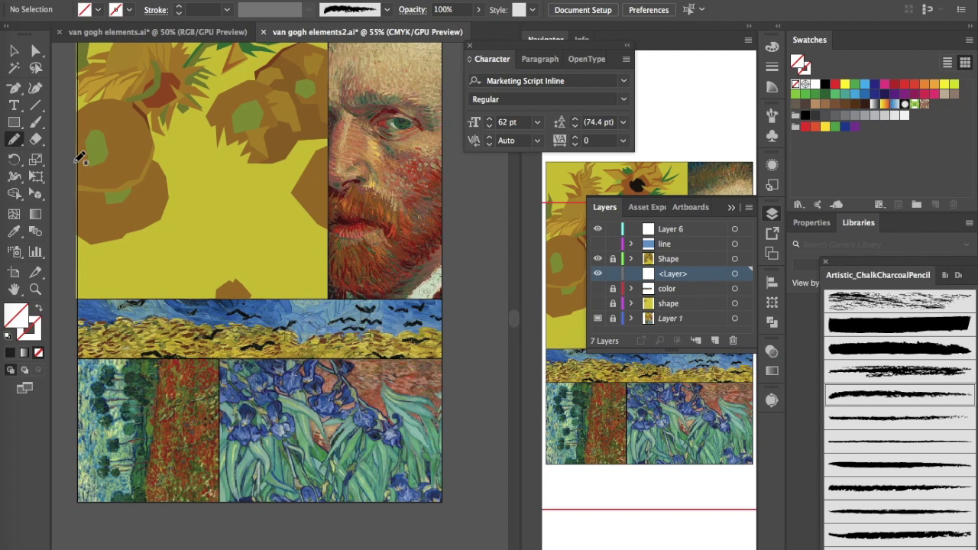
{"action": "double_click", "coordinate": [13, 140]}
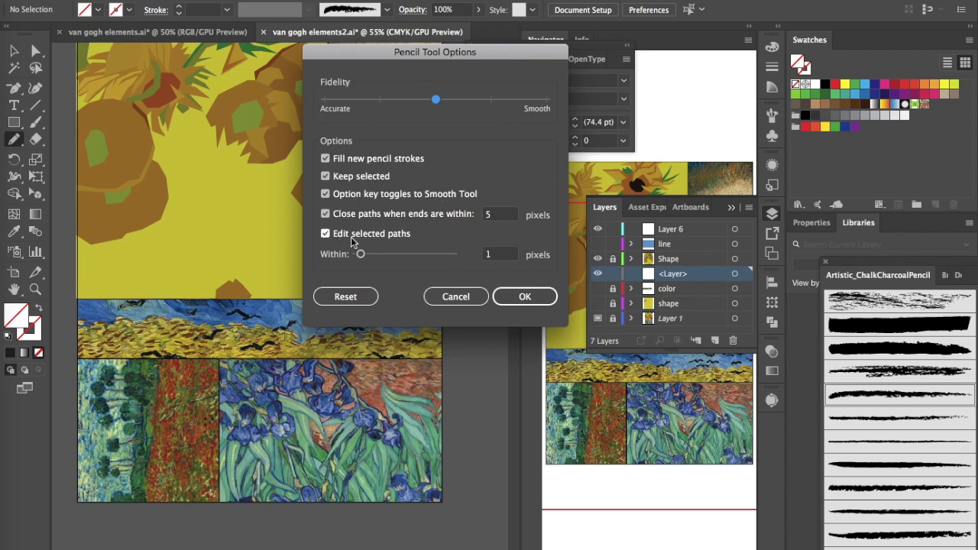
{"action": "left_click", "coordinate": [326, 235]}
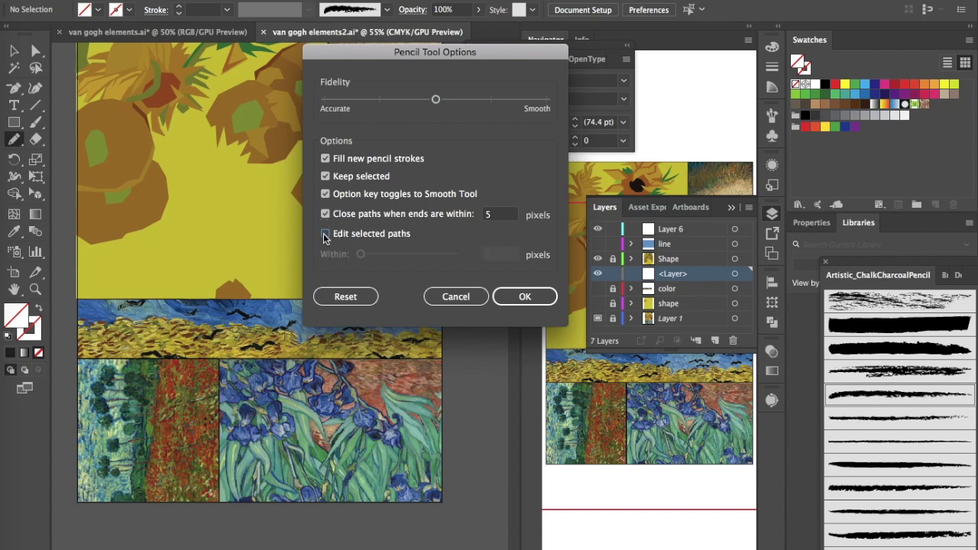
{"action": "left_click", "coordinate": [525, 297]}
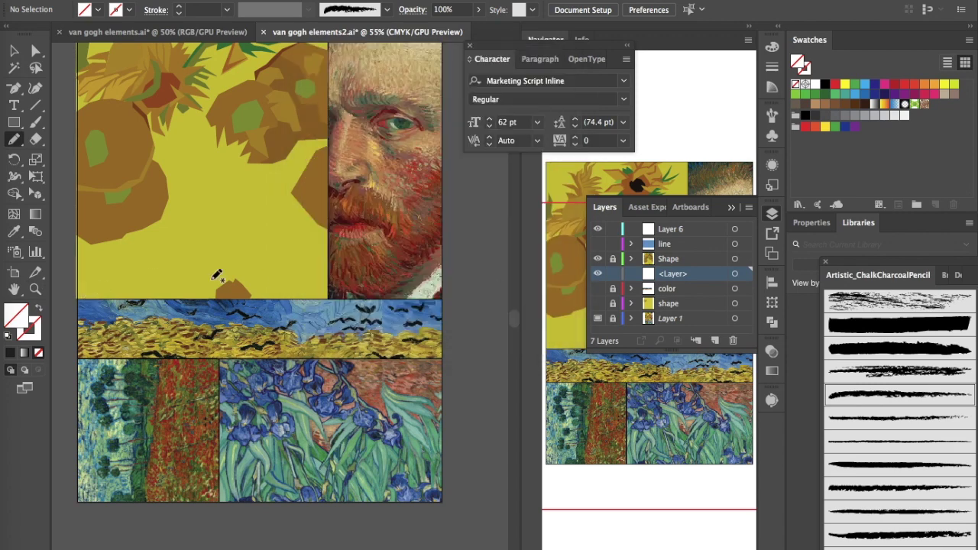
Step: Show the Navigator panel and shift the canvas to reveal the left margin
{"action": "left_click", "coordinate": [732, 209]}
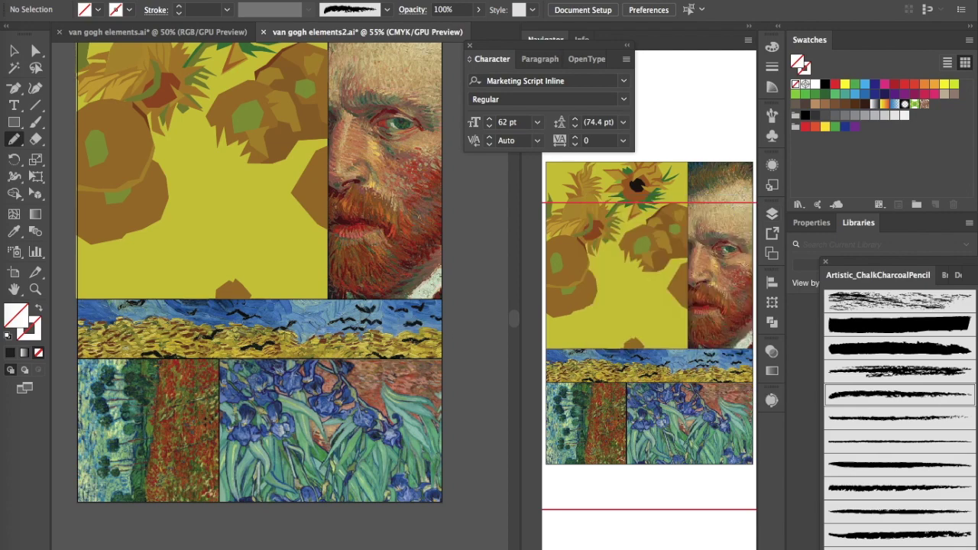
{"action": "left_click", "coordinate": [360, 2]}
{"action": "left_click", "coordinate": [370, 432]}
{"action": "scroll", "coordinate": [170, 346], "scroll_direction": "up", "scroll_amount": 2}
{"action": "left_click_drag", "start_coordinate": [738, 228], "coordinate": [717, 223]}
Step: Delete the empty unnamed layer and add a new layer named 'color' above the old one
{"action": "left_click", "coordinate": [773, 213]}
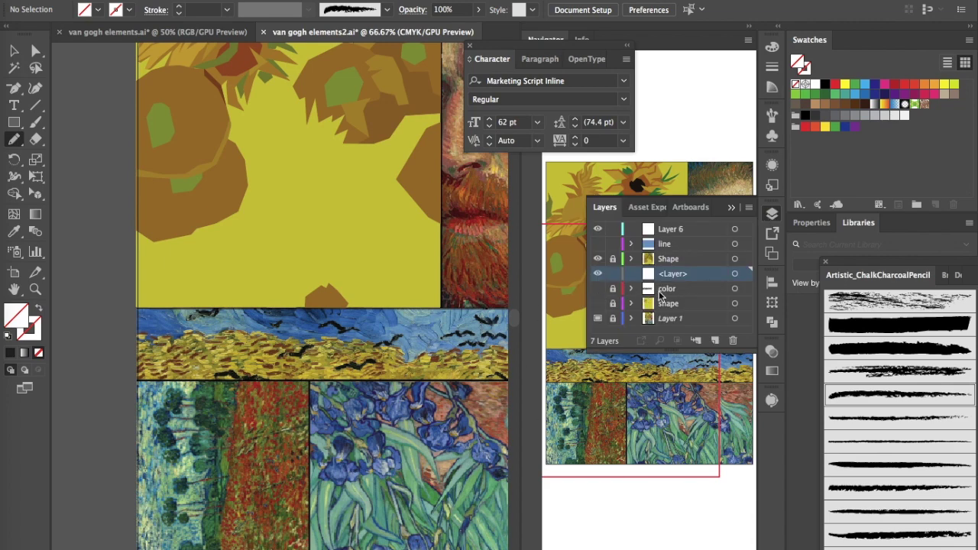
{"action": "left_click", "coordinate": [733, 340]}
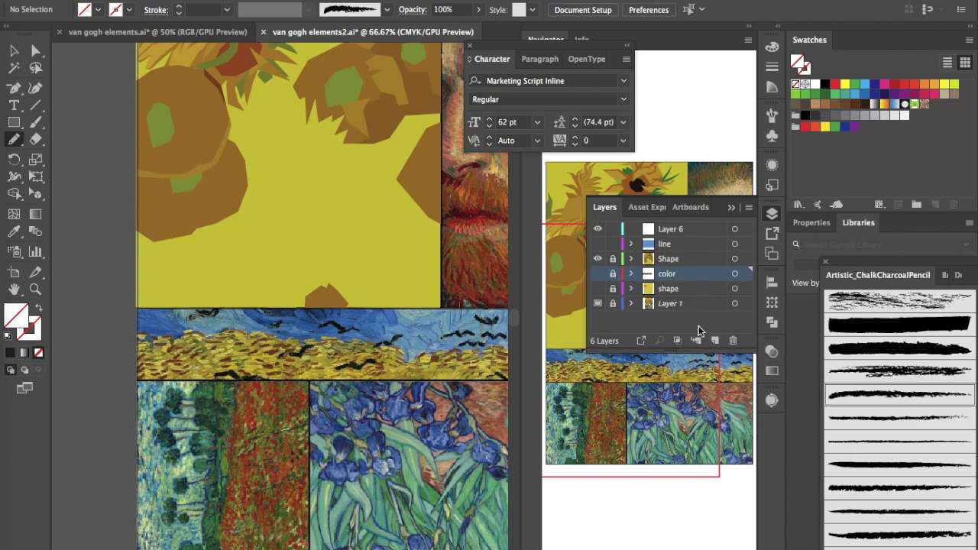
{"action": "left_click", "coordinate": [716, 341]}
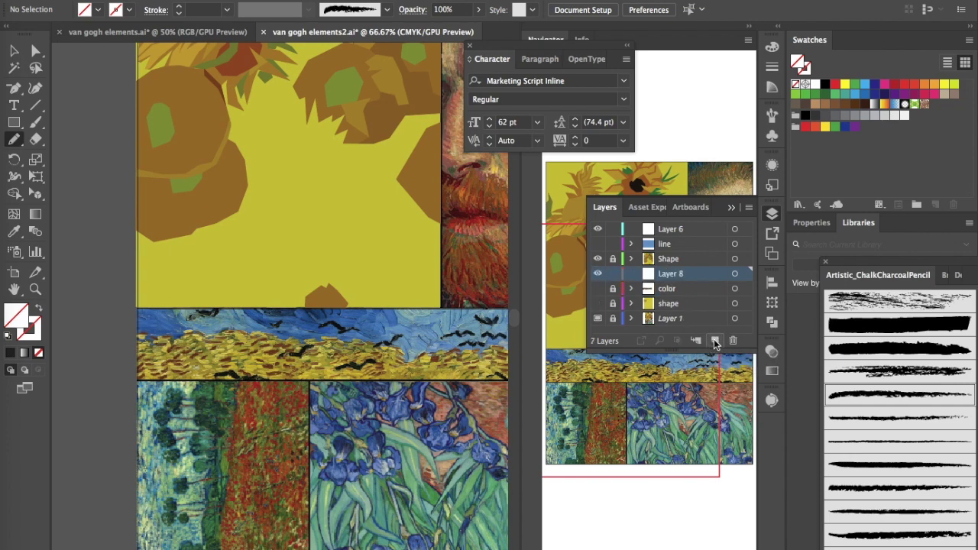
{"action": "double_click", "coordinate": [672, 273]}
{"action": "type", "text": "color"}
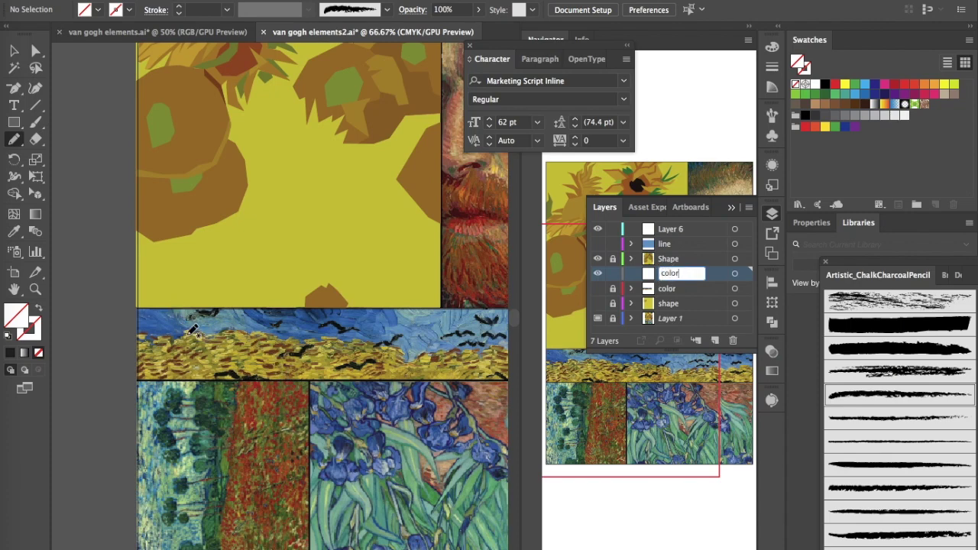
{"action": "key", "text": "Return"}
{"action": "key", "text": "ctrl+plus"}
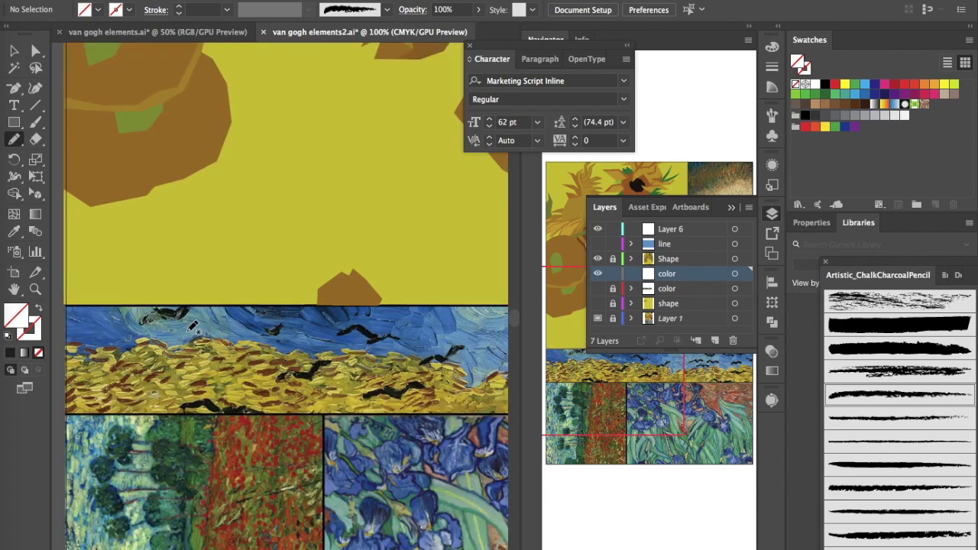
{"action": "scroll", "coordinate": [191, 328], "scroll_direction": "left", "scroll_amount": 3}
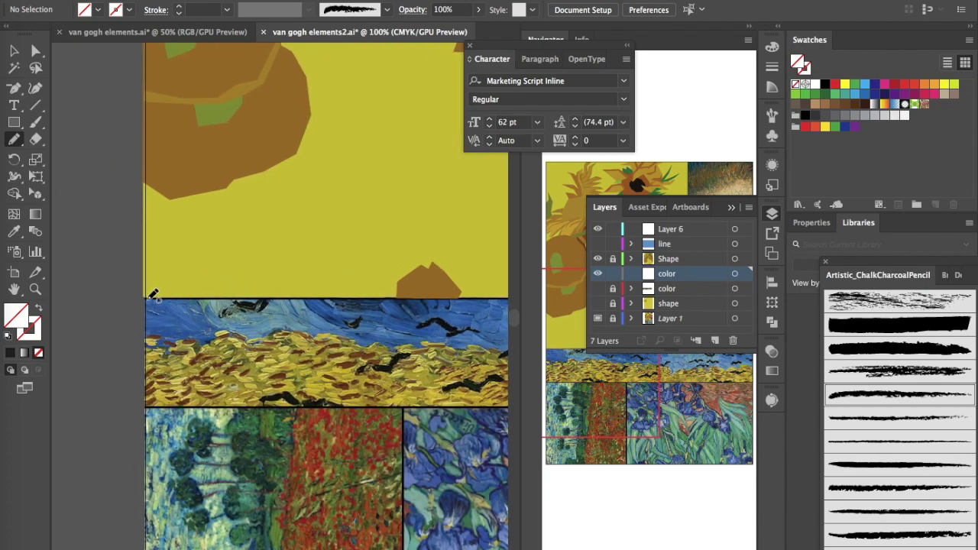
Step: Pencil-draw shapes in the wheatfield's upper-left sky filled with sampled sky blue, then view as Outlines
{"action": "mouse_move", "coordinate": [173, 340]}
{"action": "left_mouse_down"}
{"action": "mouse_move", "coordinate": [163, 328]}
{"action": "mouse_move", "coordinate": [146, 332]}
{"action": "mouse_move", "coordinate": [149, 298]}
{"action": "left_mouse_up"}
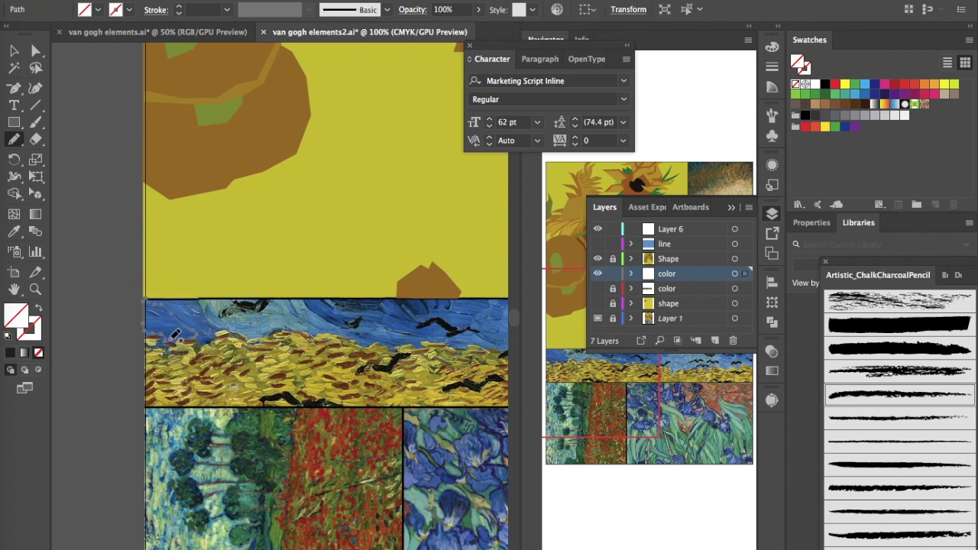
{"action": "key", "text": "i"}
{"action": "left_click", "coordinate": [158, 316]}
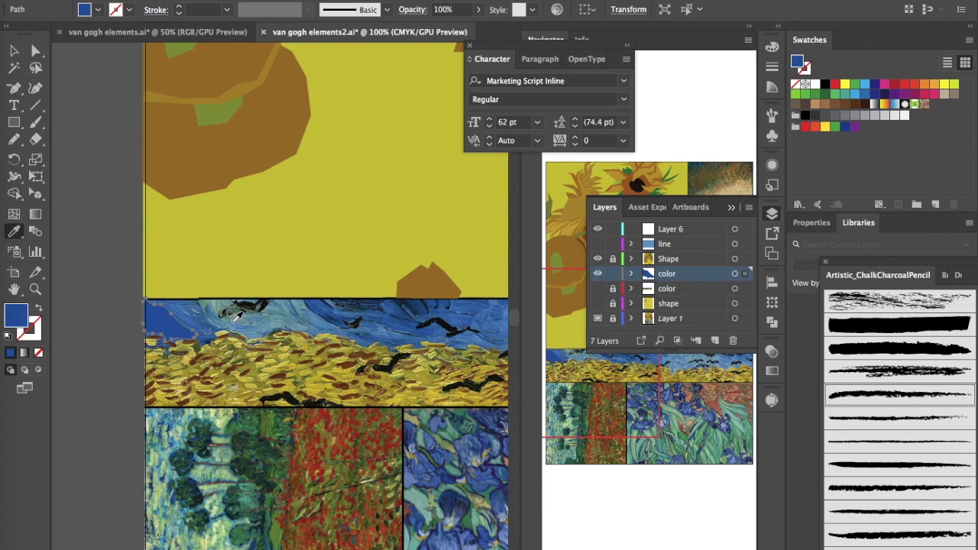
{"action": "key", "text": "n"}
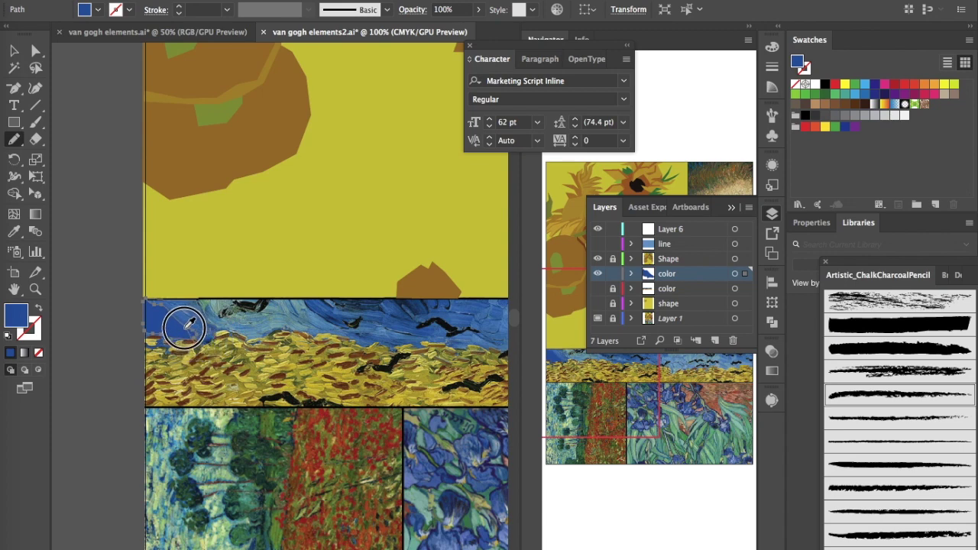
{"action": "mouse_move", "coordinate": [167, 312]}
{"action": "left_mouse_down"}
{"action": "mouse_move", "coordinate": [148, 306]}
{"action": "mouse_move", "coordinate": [150, 293]}
{"action": "left_mouse_up"}
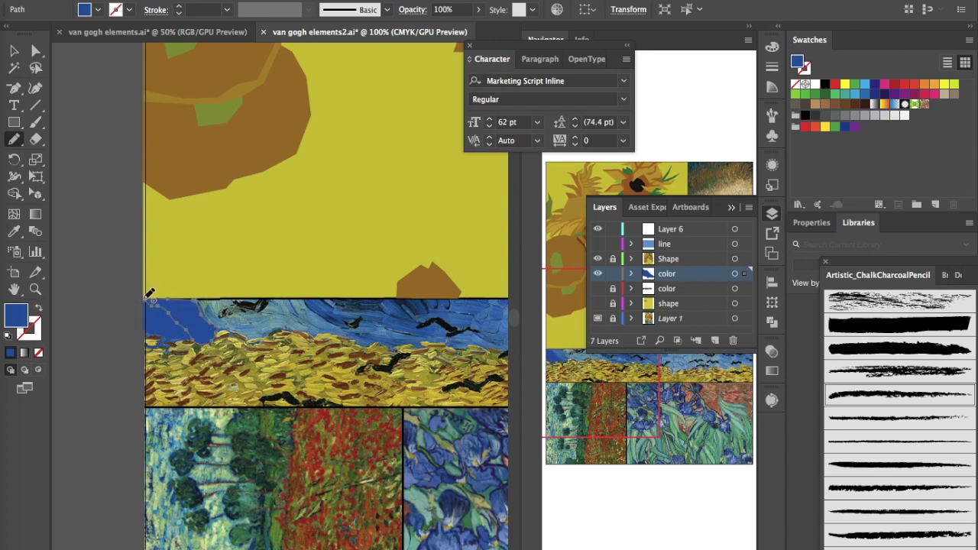
{"action": "key", "text": "i"}
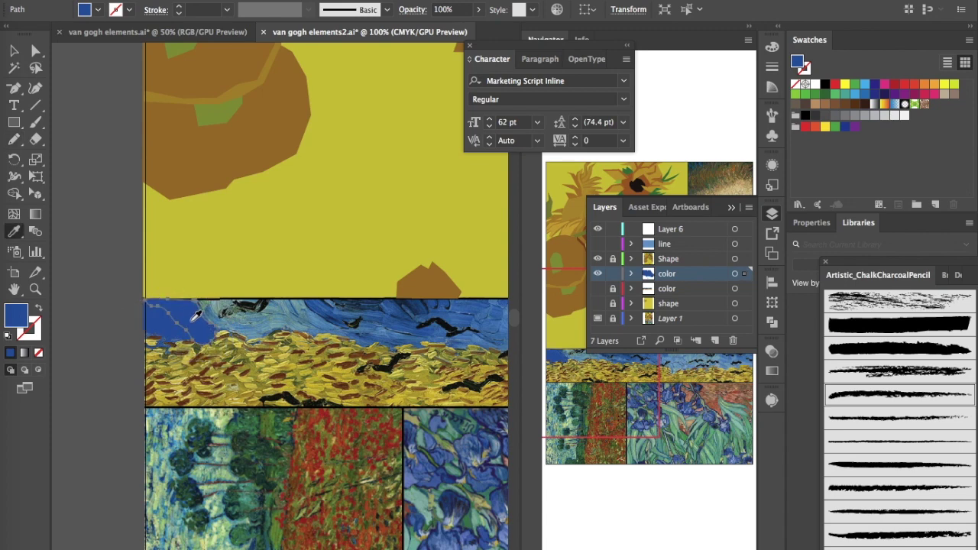
{"action": "key", "text": "super+y"}
Step: Draw a shape along the sky's edge and fill it with a lighter teal sampled from the painting
{"action": "left_click", "coordinate": [193, 319]}
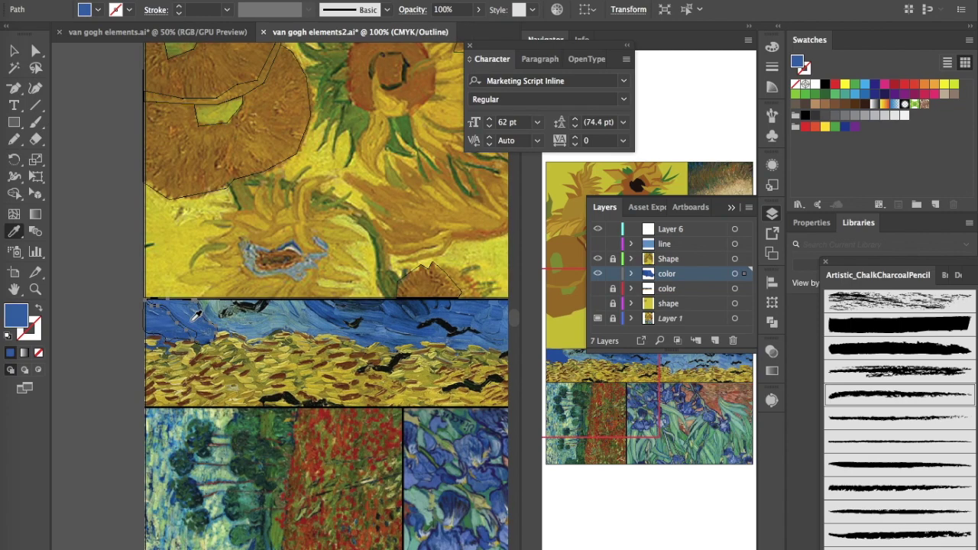
{"action": "key", "text": "n"}
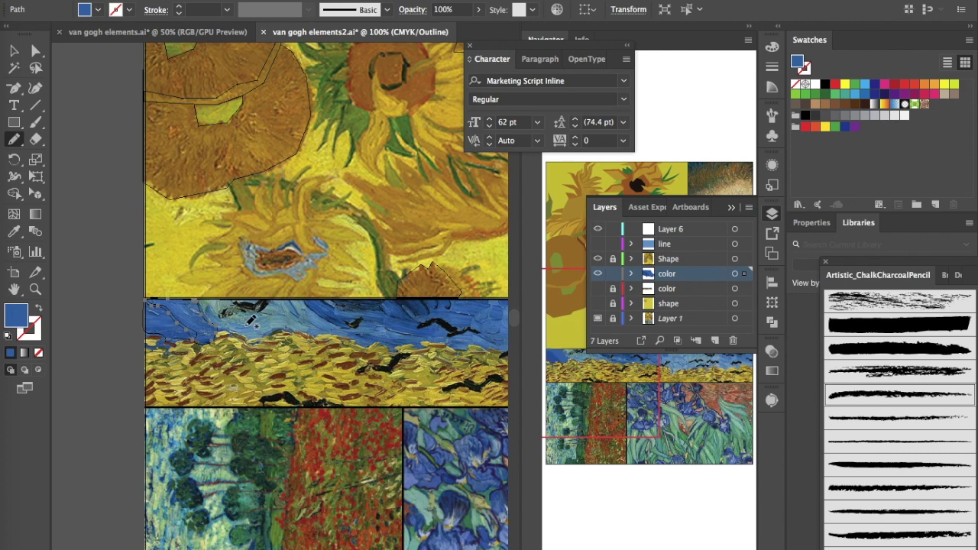
{"action": "mouse_move", "coordinate": [339, 320]}
{"action": "left_mouse_down"}
{"action": "mouse_move", "coordinate": [284, 291]}
{"action": "mouse_move", "coordinate": [192, 299]}
{"action": "mouse_move", "coordinate": [212, 328]}
{"action": "mouse_move", "coordinate": [257, 342]}
{"action": "mouse_move", "coordinate": [288, 328]}
{"action": "mouse_move", "coordinate": [328, 338]}
{"action": "mouse_move", "coordinate": [340, 325]}
{"action": "left_mouse_up"}
{"action": "key", "text": "i"}
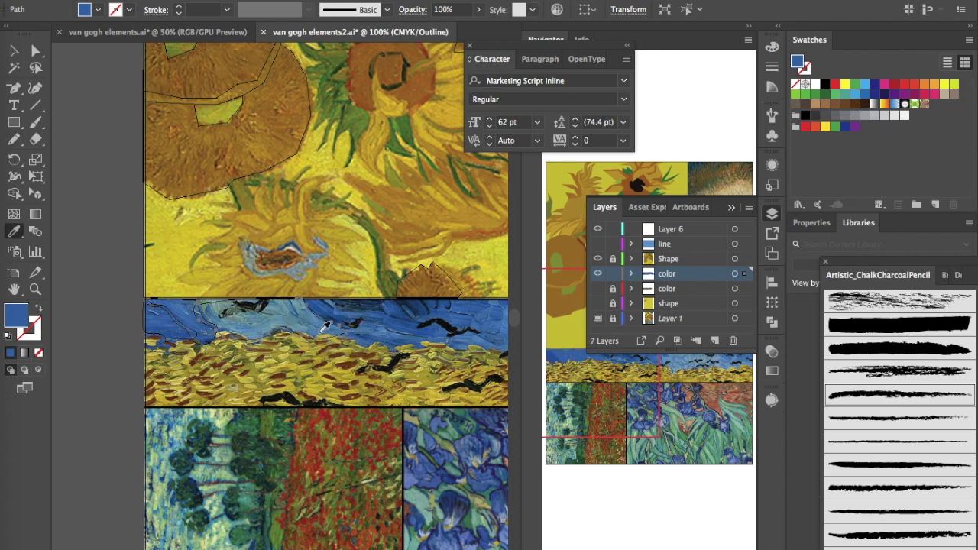
{"action": "left_click", "coordinate": [282, 311]}
Step: At 200% zoom, nudge a sky-shape anchor point slightly upward
{"action": "key", "text": "a"}
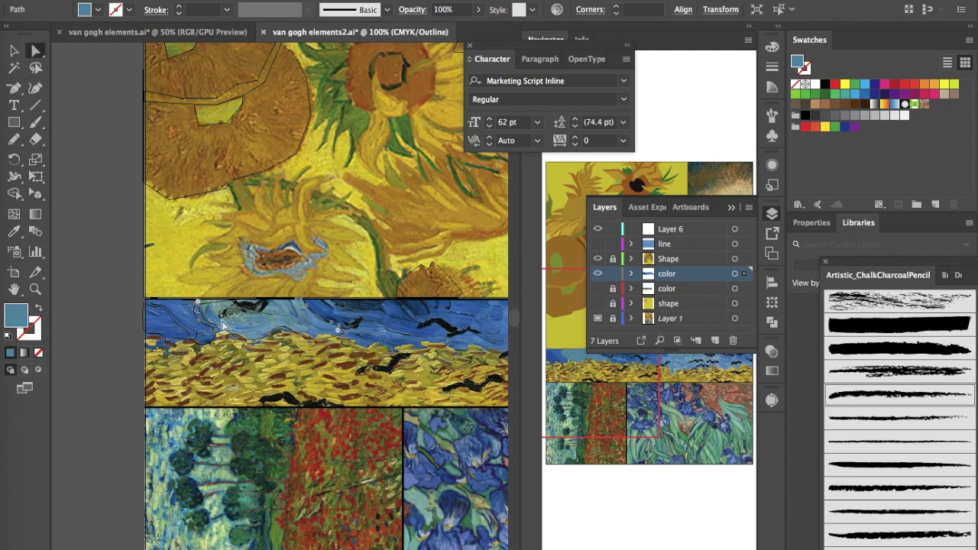
{"action": "key", "text": "super+equal"}
{"action": "key", "text": "super+equal"}
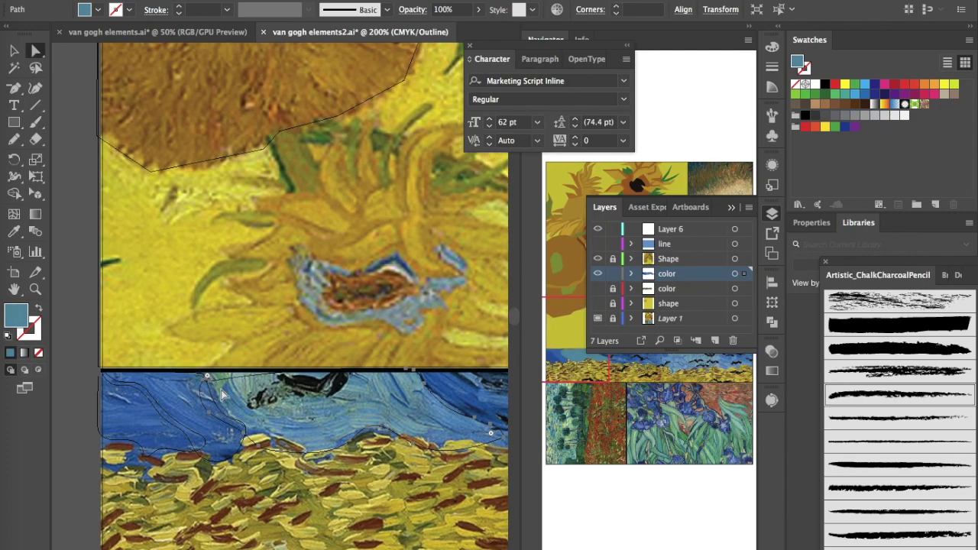
{"action": "left_click_drag", "start_coordinate": [206, 377], "coordinate": [202, 371]}
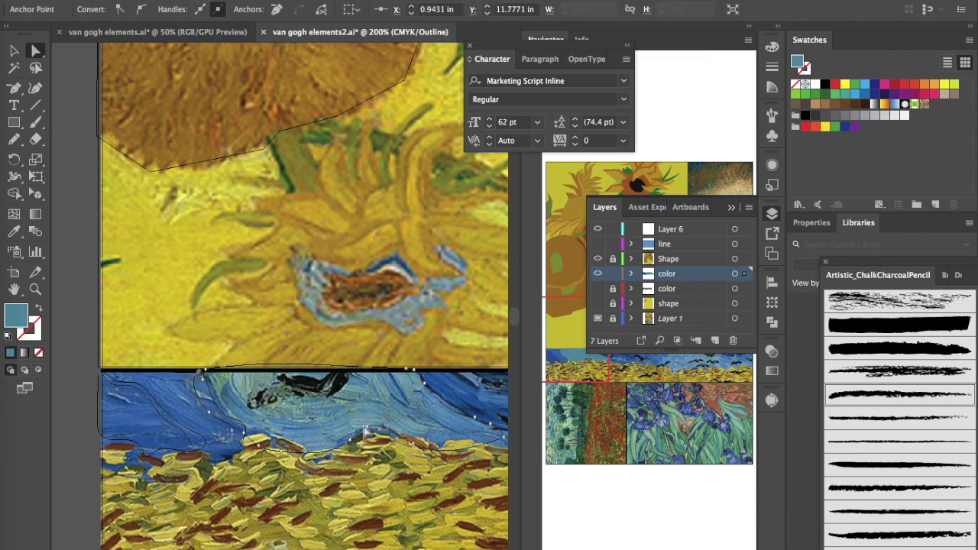
{"action": "scroll", "coordinate": [344, 437], "scroll_direction": "right", "scroll_amount": 10}
{"action": "scroll", "coordinate": [344, 437], "scroll_direction": "down", "scroll_amount": 2}
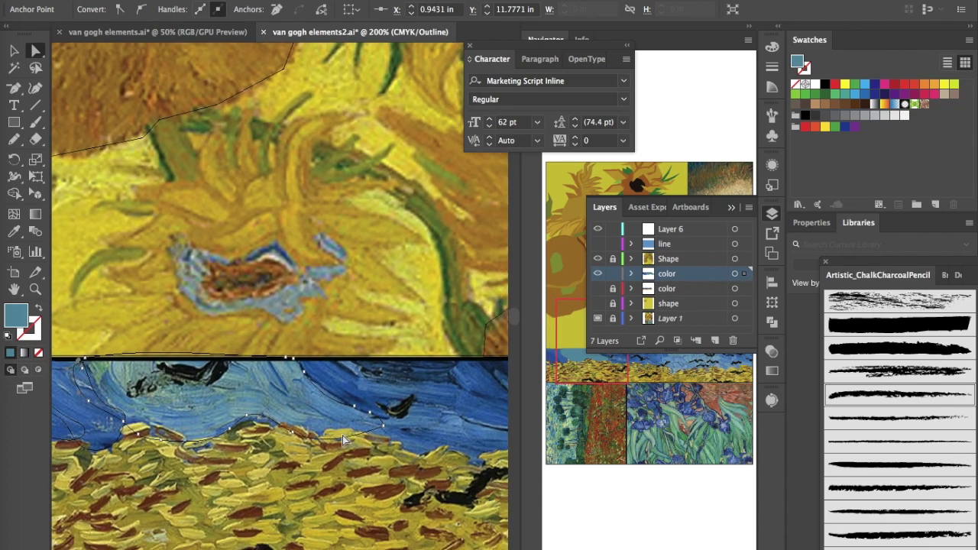
Step: Redraw the sky shape's top edge and fill it with the painting's dark navy
{"action": "key", "text": "n"}
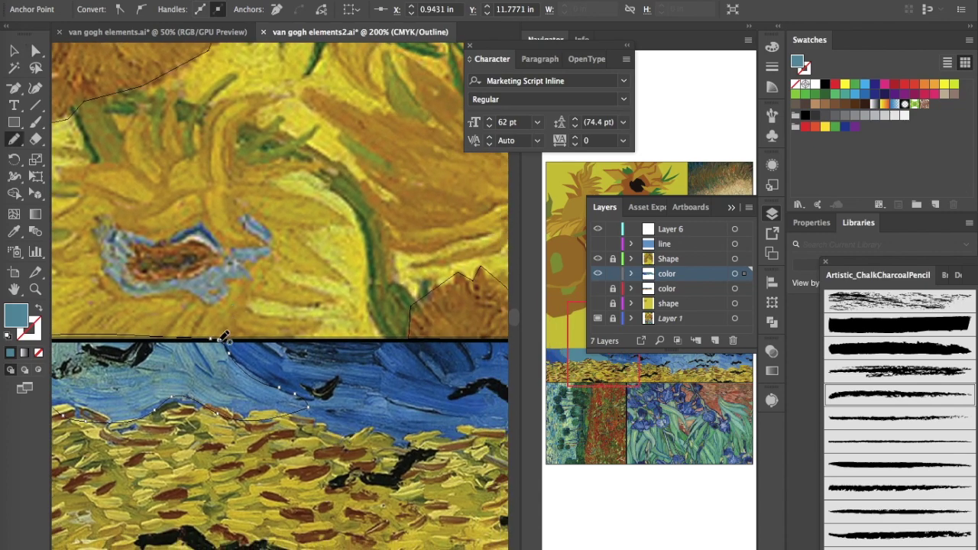
{"action": "mouse_move", "coordinate": [257, 341]}
{"action": "left_mouse_down"}
{"action": "mouse_move", "coordinate": [384, 338]}
{"action": "mouse_move", "coordinate": [387, 363]}
{"action": "mouse_move", "coordinate": [323, 367]}
{"action": "mouse_move", "coordinate": [279, 335]}
{"action": "left_mouse_up"}
{"action": "key", "text": "i"}
{"action": "left_click", "coordinate": [343, 366]}
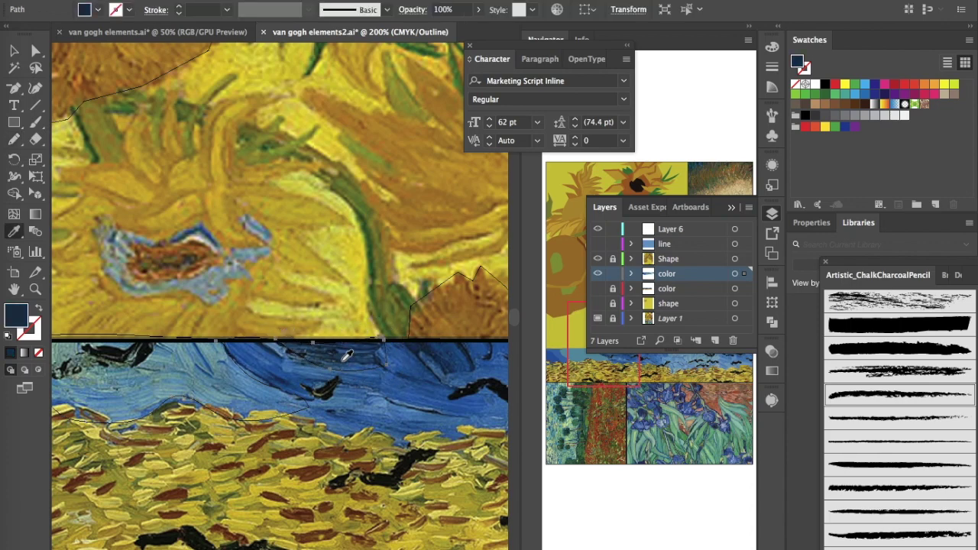
Step: Reshape the dark navy area across the sky, then sample the lighter sky blue
{"action": "key", "text": "n"}
{"action": "mouse_move", "coordinate": [233, 346]}
{"action": "left_mouse_down"}
{"action": "mouse_move", "coordinate": [244, 378]}
{"action": "mouse_move", "coordinate": [295, 402]}
{"action": "mouse_move", "coordinate": [365, 410]}
{"action": "mouse_move", "coordinate": [477, 410]}
{"action": "mouse_move", "coordinate": [453, 379]}
{"action": "mouse_move", "coordinate": [505, 356]}
{"action": "mouse_move", "coordinate": [489, 342]}
{"action": "mouse_move", "coordinate": [387, 342]}
{"action": "mouse_move", "coordinate": [381, 365]}
{"action": "mouse_move", "coordinate": [352, 373]}
{"action": "mouse_move", "coordinate": [289, 339]}
{"action": "mouse_move", "coordinate": [227, 343]}
{"action": "left_mouse_up"}
{"action": "key", "text": "i"}
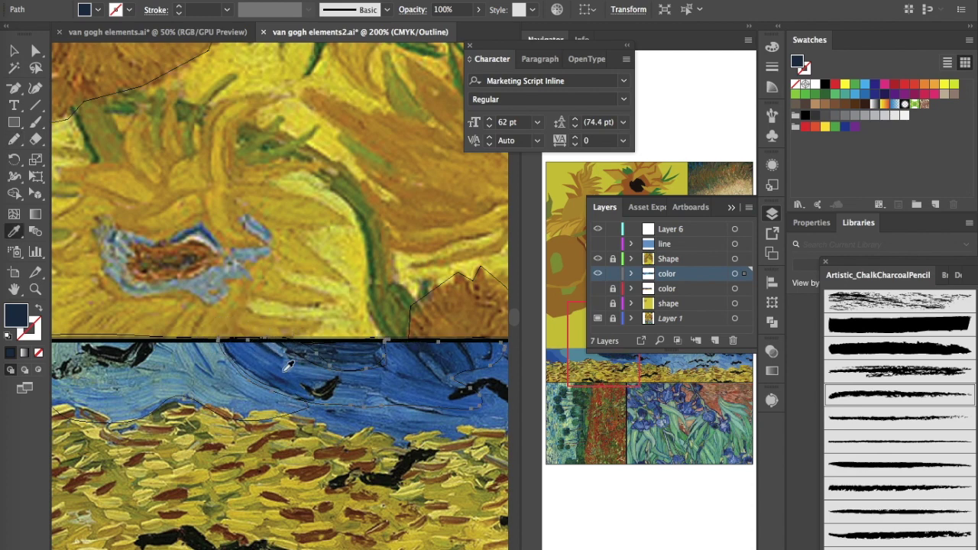
{"action": "left_click", "coordinate": [344, 399]}
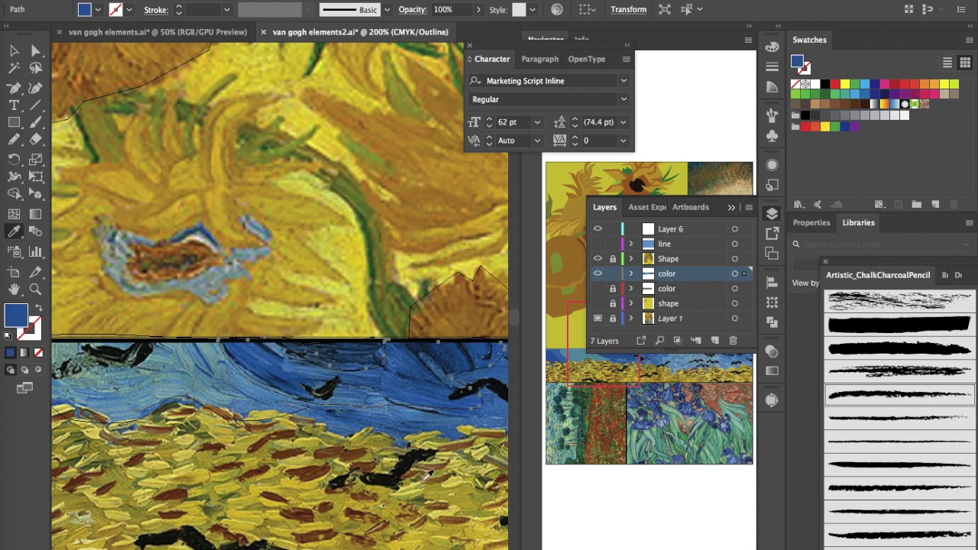
Step: Trace two sky-blue shapes, along the sky–wheat border and in the sky, then zoom out
{"action": "key", "text": "n"}
{"action": "left_click", "coordinate": [287, 416]}
{"action": "mouse_move", "coordinate": [287, 416]}
{"action": "left_mouse_down"}
{"action": "mouse_move", "coordinate": [344, 399]}
{"action": "mouse_move", "coordinate": [472, 401]}
{"action": "mouse_move", "coordinate": [453, 376]}
{"action": "mouse_move", "coordinate": [502, 359]}
{"action": "mouse_move", "coordinate": [502, 345]}
{"action": "mouse_move", "coordinate": [512, 357]}
{"action": "mouse_move", "coordinate": [518, 405]}
{"action": "mouse_move", "coordinate": [505, 435]}
{"action": "mouse_move", "coordinate": [390, 445]}
{"action": "mouse_move", "coordinate": [256, 409]}
{"action": "left_mouse_up"}
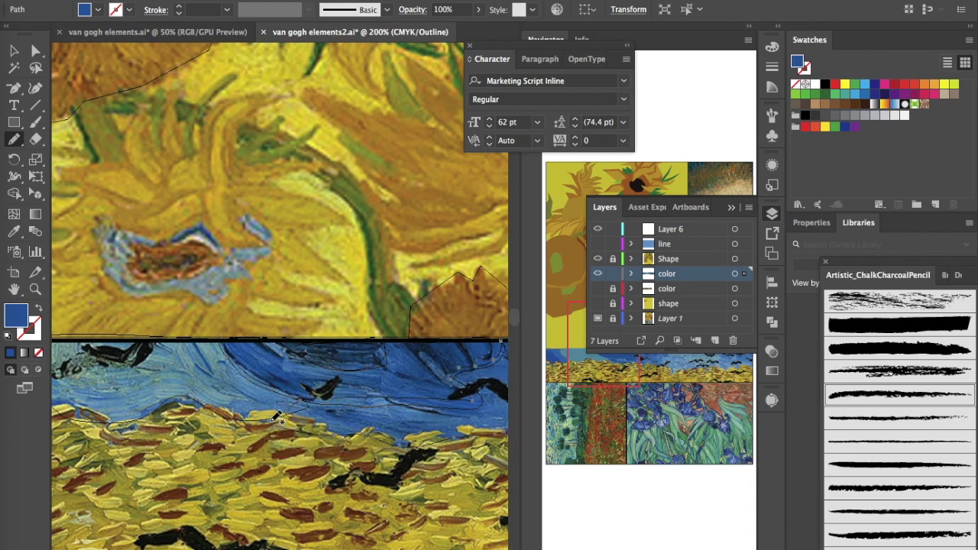
{"action": "key", "text": "i"}
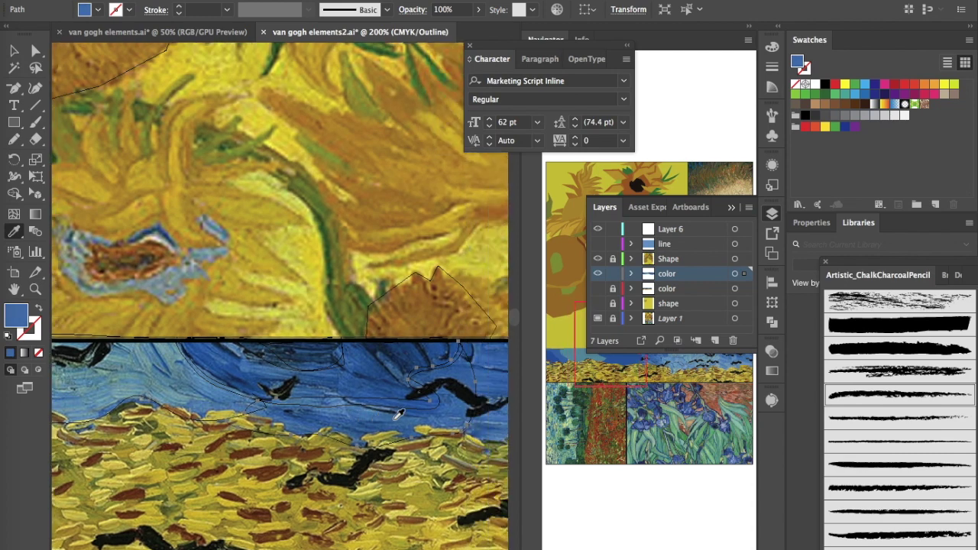
{"action": "scroll", "coordinate": [398, 413], "scroll_direction": "right", "scroll_amount": 5}
{"action": "key", "text": "n"}
{"action": "mouse_move", "coordinate": [309, 433]}
{"action": "left_mouse_down"}
{"action": "mouse_move", "coordinate": [322, 340]}
{"action": "mouse_move", "coordinate": [492, 348]}
{"action": "mouse_move", "coordinate": [491, 380]}
{"action": "mouse_move", "coordinate": [430, 431]}
{"action": "mouse_move", "coordinate": [370, 419]}
{"action": "mouse_move", "coordinate": [302, 433]}
{"action": "left_mouse_up"}
{"action": "key", "text": "i"}
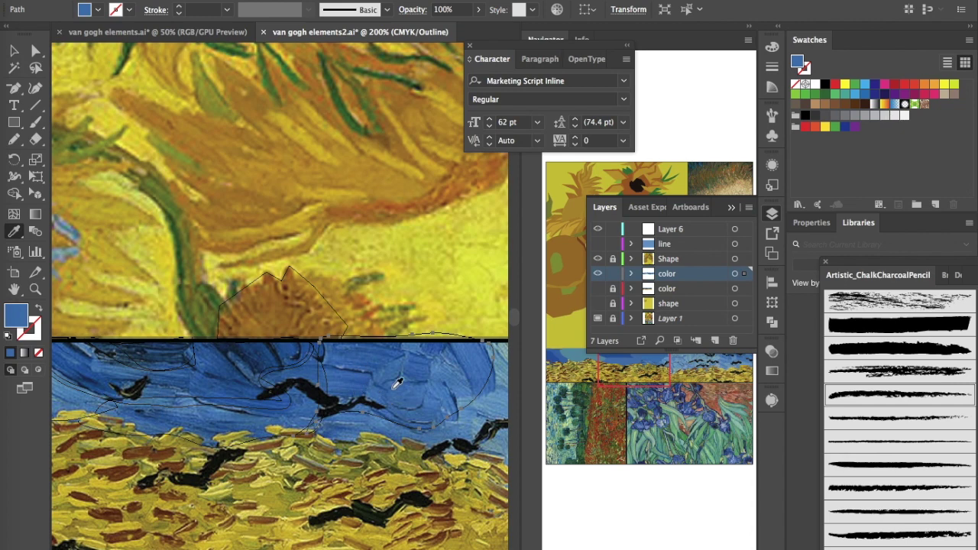
{"action": "key", "text": "super+0"}
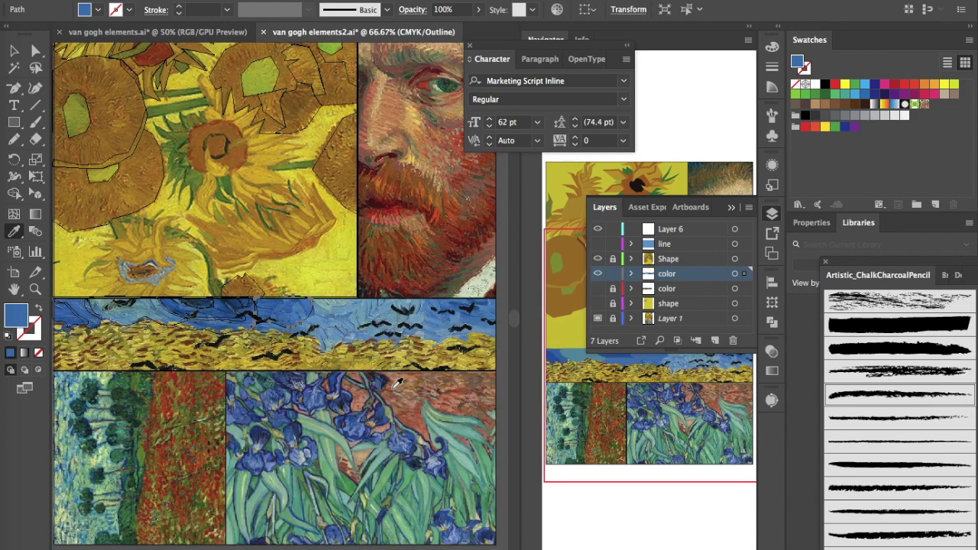
Step: At 50% zoom, pencil-trace the sky band's top and left edges and sample the olive wheat colour
{"action": "key", "text": "super+minus"}
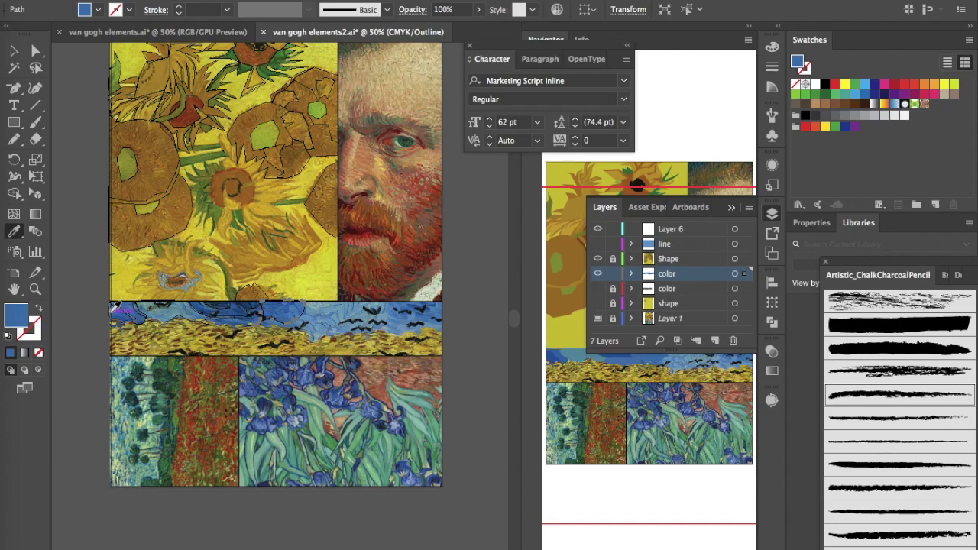
{"action": "key", "text": "n"}
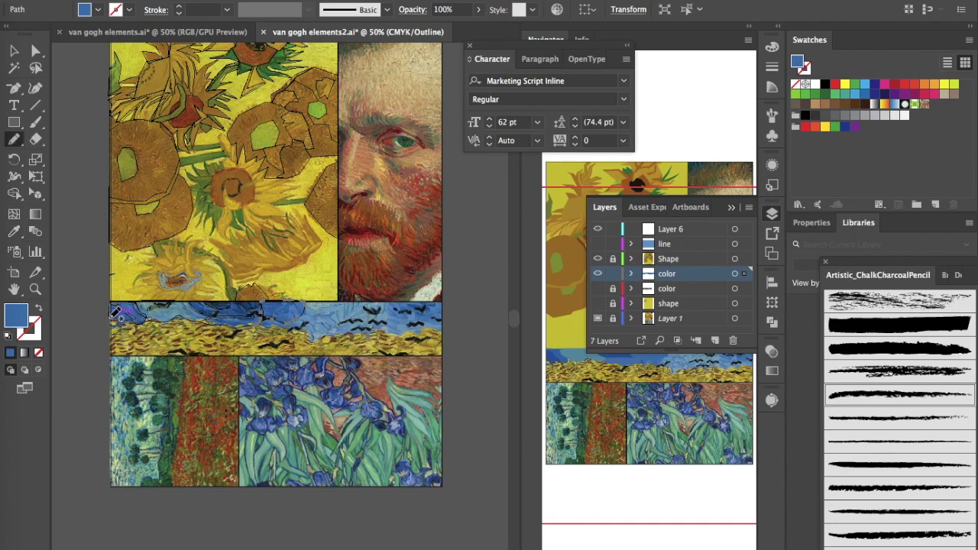
{"action": "mouse_move", "coordinate": [111, 320]}
{"action": "left_mouse_down"}
{"action": "mouse_move", "coordinate": [180, 316]}
{"action": "mouse_move", "coordinate": [255, 323]}
{"action": "mouse_move", "coordinate": [305, 329]}
{"action": "mouse_move", "coordinate": [315, 343]}
{"action": "mouse_move", "coordinate": [334, 330]}
{"action": "mouse_move", "coordinate": [414, 326]}
{"action": "mouse_move", "coordinate": [443, 335]}
{"action": "mouse_move", "coordinate": [448, 360]}
{"action": "mouse_move", "coordinate": [318, 362]}
{"action": "left_mouse_up"}
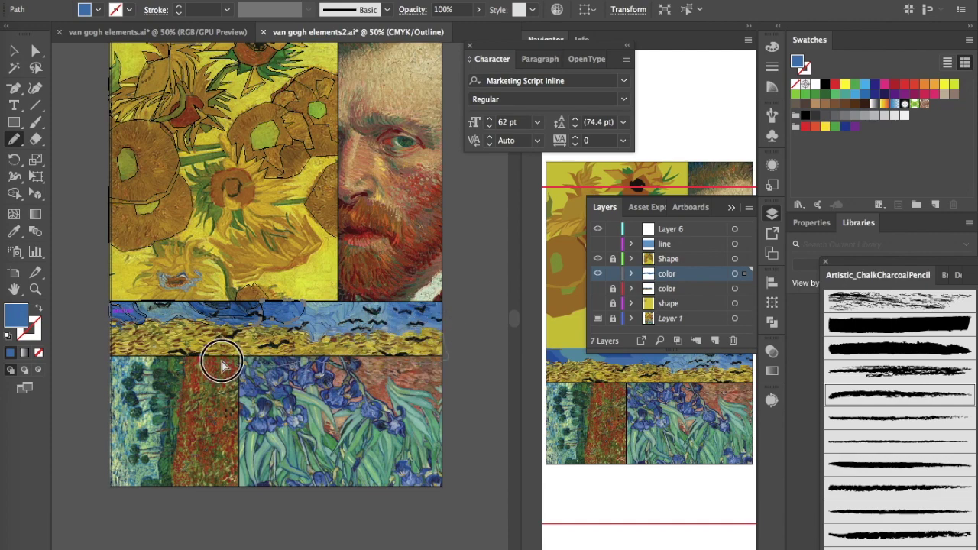
{"action": "mouse_move", "coordinate": [109, 367]}
{"action": "left_mouse_down"}
{"action": "mouse_move", "coordinate": [107, 324]}
{"action": "mouse_move", "coordinate": [116, 313]}
{"action": "left_mouse_up"}
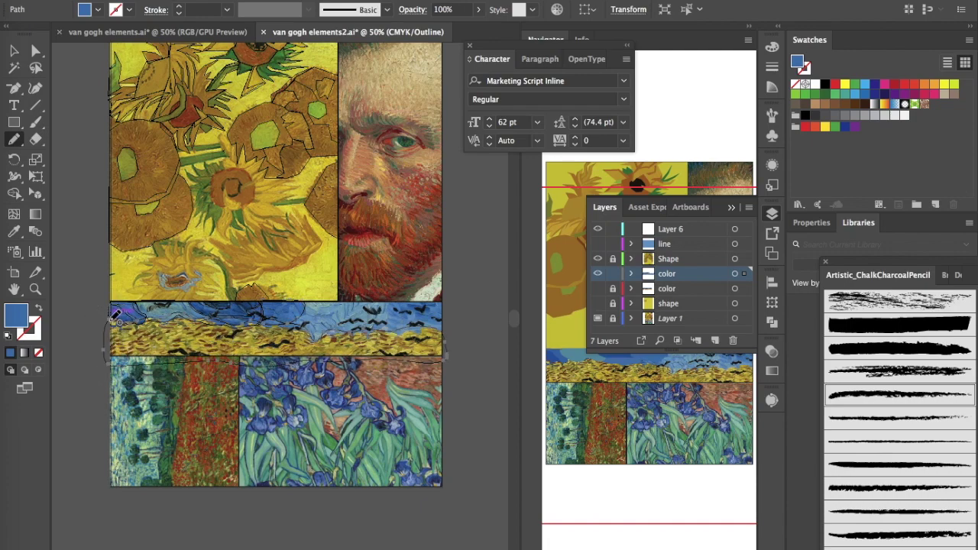
{"action": "key", "text": "i"}
{"action": "left_click", "coordinate": [197, 338]}
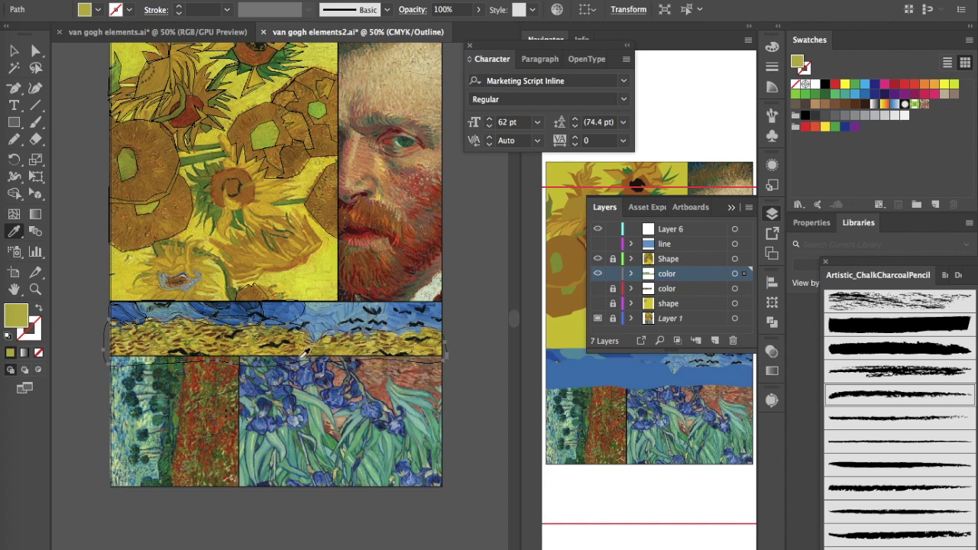
Step: Sample a darker olive for the wheat band and touch up two small wheat patches
{"action": "left_click", "coordinate": [202, 346]}
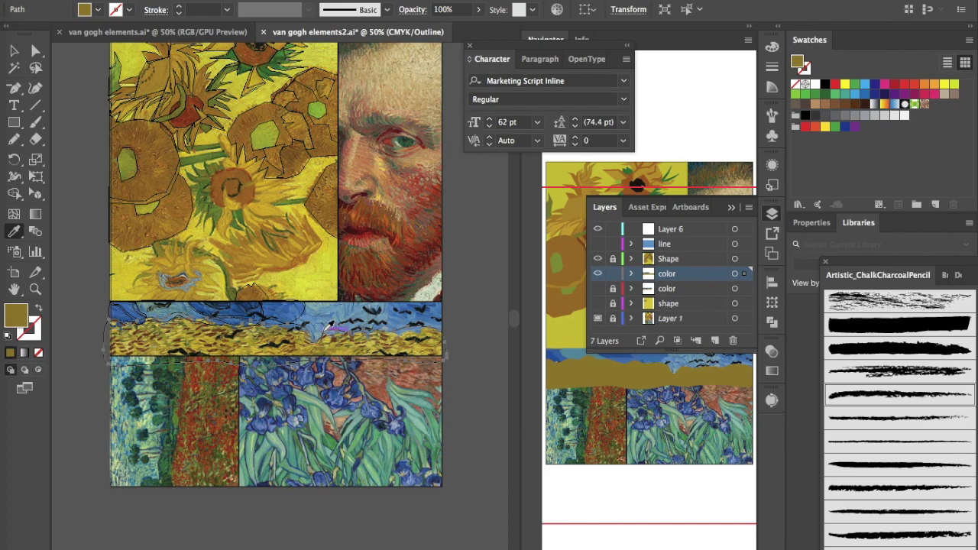
{"action": "key", "text": "n"}
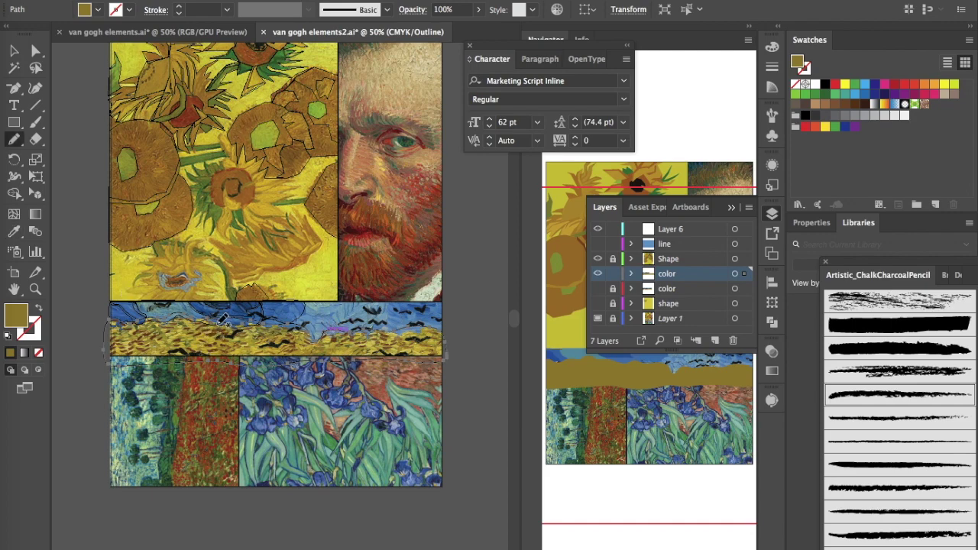
{"action": "scroll", "coordinate": [220, 329], "scroll_direction": "up", "scroll_amount": 4}
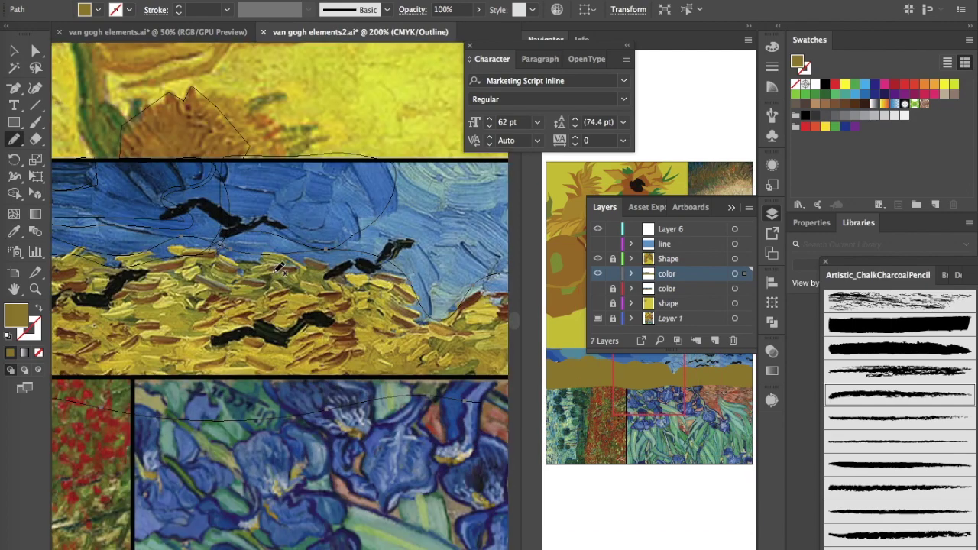
{"action": "mouse_move", "coordinate": [276, 264]}
{"action": "left_mouse_down"}
{"action": "mouse_move", "coordinate": [290, 273]}
{"action": "mouse_move", "coordinate": [266, 273]}
{"action": "mouse_move", "coordinate": [275, 267]}
{"action": "left_mouse_up"}
{"action": "key", "text": "i"}
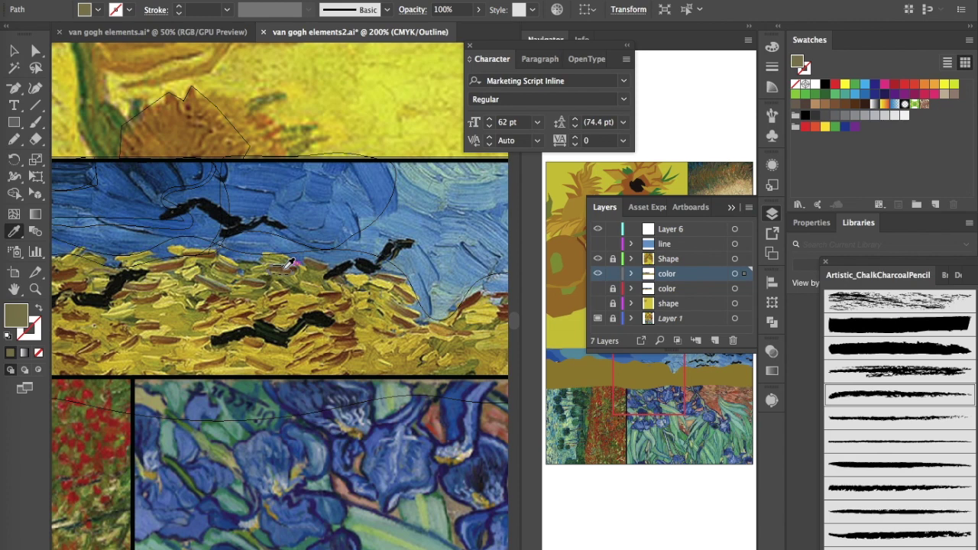
{"action": "key", "text": "n"}
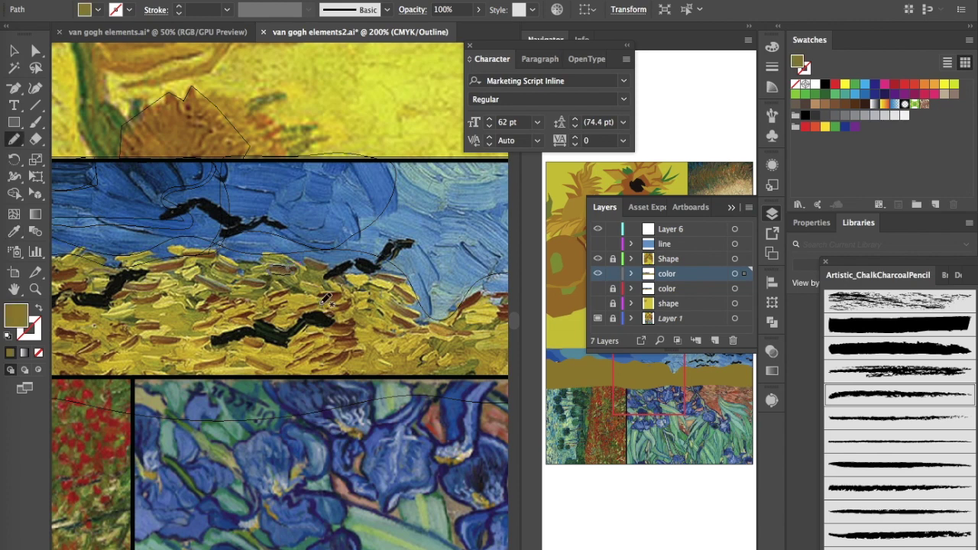
{"action": "mouse_move", "coordinate": [326, 289]}
{"action": "left_mouse_down"}
{"action": "mouse_move", "coordinate": [321, 280]}
{"action": "mouse_move", "coordinate": [334, 290]}
{"action": "mouse_move", "coordinate": [324, 294]}
{"action": "left_mouse_up"}
{"action": "key", "text": "i"}
Step: Sample dark brown from the wheat and redraw the crow shape plus two short wheat strokes
{"action": "left_click", "coordinate": [330, 292]}
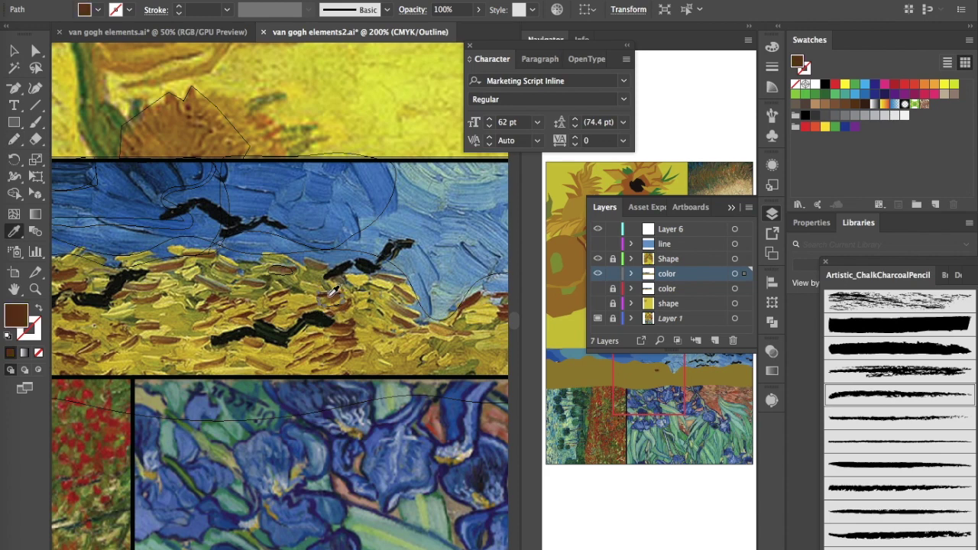
{"action": "key", "text": "n"}
{"action": "mouse_move", "coordinate": [394, 270]}
{"action": "left_mouse_down"}
{"action": "mouse_move", "coordinate": [375, 273]}
{"action": "mouse_move", "coordinate": [404, 280]}
{"action": "mouse_move", "coordinate": [355, 267]}
{"action": "left_mouse_up"}
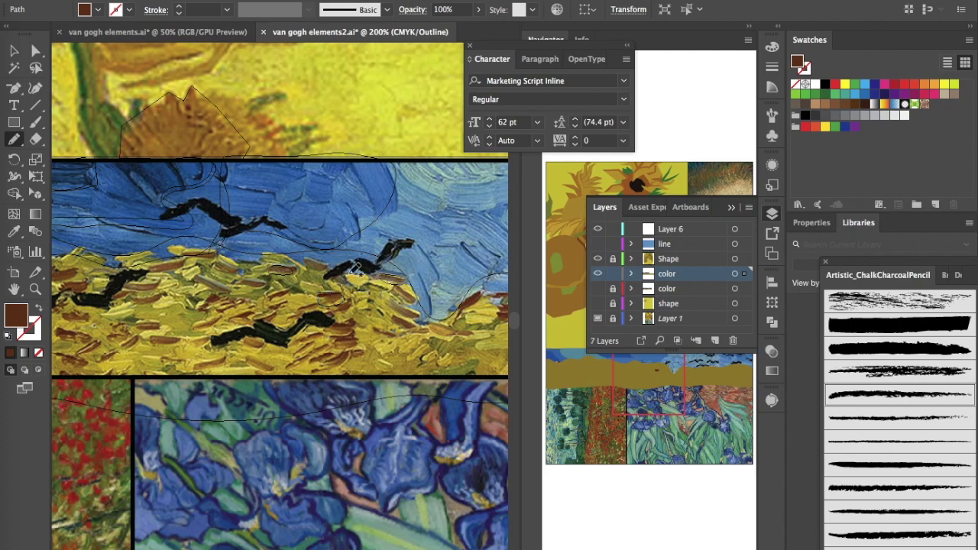
{"action": "mouse_move", "coordinate": [204, 299]}
{"action": "left_mouse_down"}
{"action": "mouse_move", "coordinate": [197, 295]}
{"action": "mouse_move", "coordinate": [212, 302]}
{"action": "left_mouse_up"}
{"action": "left_click_drag", "start_coordinate": [88, 343], "coordinate": [82, 353]}
Step: Draw a new shape across the sky and fill it with black sampled from a crow
{"action": "scroll", "coordinate": [86, 350], "scroll_direction": "left", "scroll_amount": 10}
{"action": "scroll", "coordinate": [86, 350], "scroll_direction": "up", "scroll_amount": 3}
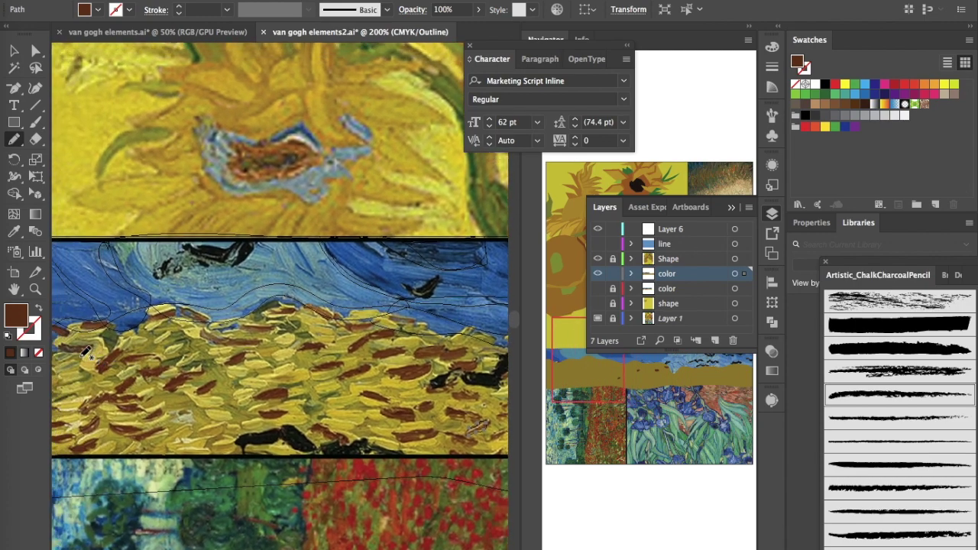
{"action": "scroll", "coordinate": [87, 350], "scroll_direction": "left", "scroll_amount": 2}
{"action": "scroll", "coordinate": [86, 350], "scroll_direction": "up", "scroll_amount": 2}
{"action": "mouse_move", "coordinate": [174, 283]}
{"action": "left_mouse_down"}
{"action": "mouse_move", "coordinate": [207, 259]}
{"action": "mouse_move", "coordinate": [224, 268]}
{"action": "mouse_move", "coordinate": [253, 250]}
{"action": "mouse_move", "coordinate": [274, 253]}
{"action": "mouse_move", "coordinate": [250, 279]}
{"action": "mouse_move", "coordinate": [172, 284]}
{"action": "left_mouse_up"}
{"action": "key", "text": "i"}
{"action": "left_click", "coordinate": [224, 264]}
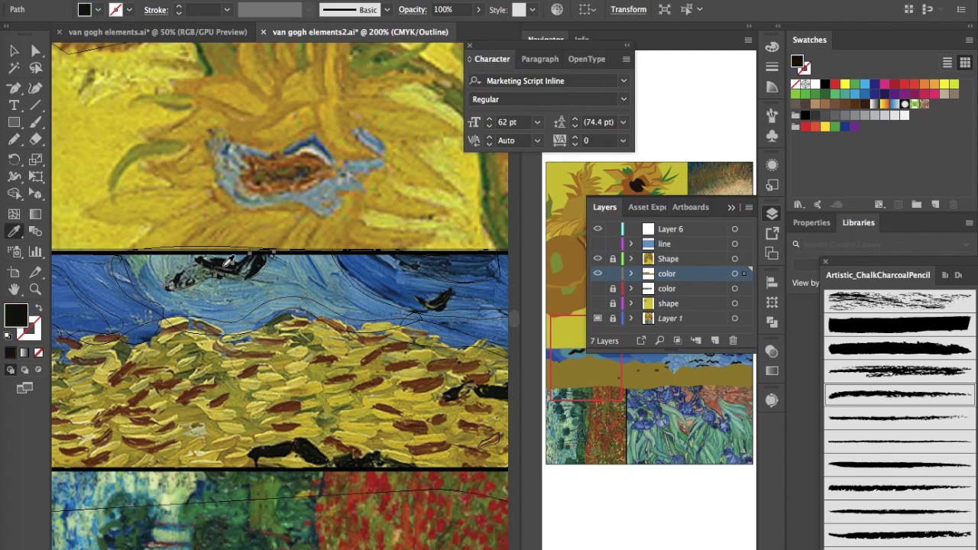
{"action": "right_click", "coordinate": [180, 353]}
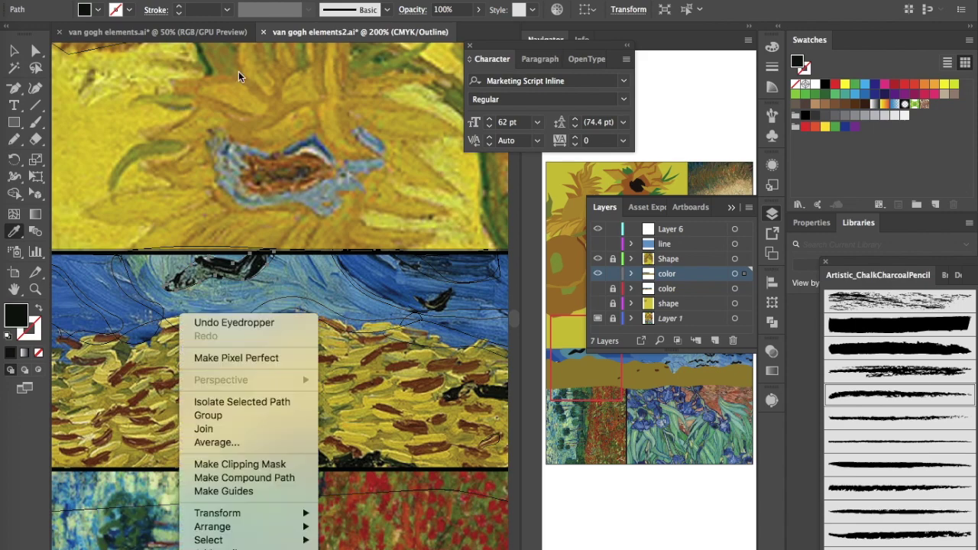
Step: Lasso the wheat-field strip shapes in the flat vector collage, then return to the painting document
{"action": "left_click", "coordinate": [201, 27]}
{"action": "left_click", "coordinate": [201, 28]}
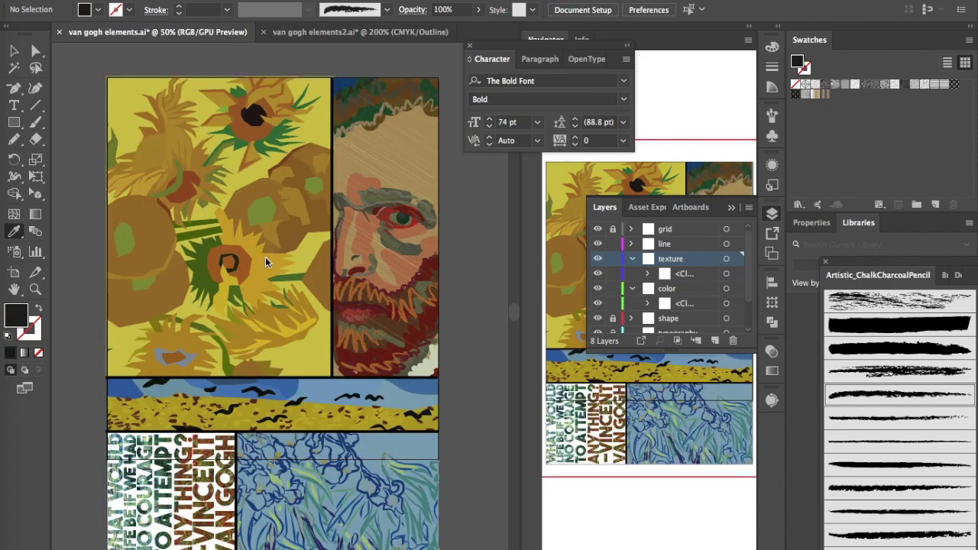
{"action": "mouse_move", "coordinate": [417, 408]}
{"action": "left_mouse_down"}
{"action": "mouse_move", "coordinate": [115, 405]}
{"action": "mouse_move", "coordinate": [420, 405]}
{"action": "left_mouse_up"}
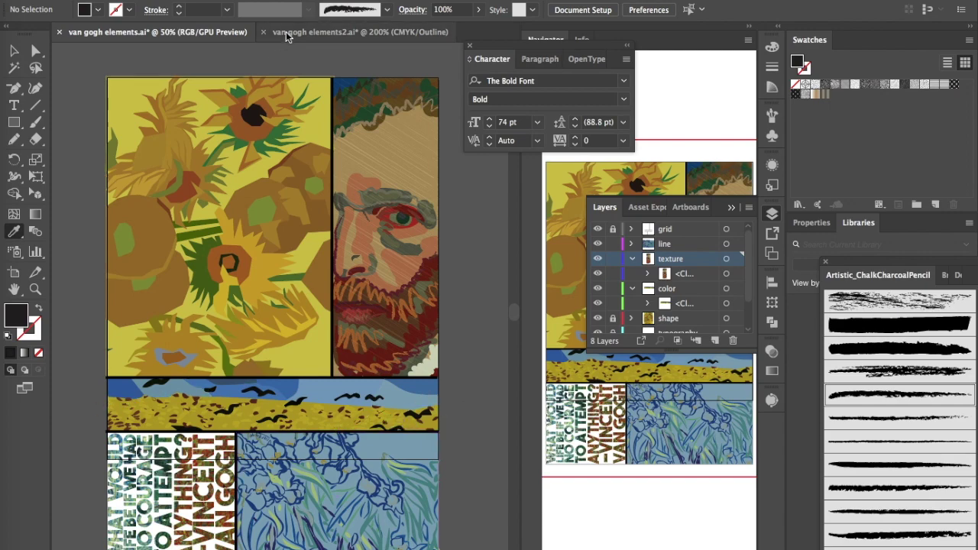
{"action": "left_click", "coordinate": [337, 31]}
Step: Zoom out to 150%, switch back to Preview, and scroll across the whole artboard
{"action": "key", "text": "ctrl+minus"}
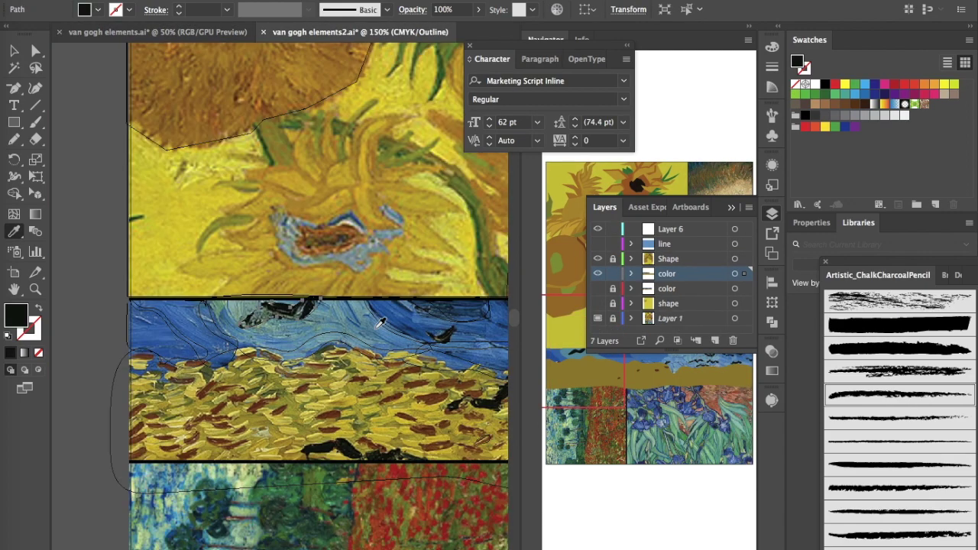
{"action": "key", "text": "ctrl+y"}
{"action": "scroll", "coordinate": [380, 321], "scroll_direction": "right", "scroll_amount": 5}
{"action": "scroll", "coordinate": [380, 321], "scroll_direction": "down", "scroll_amount": 1}
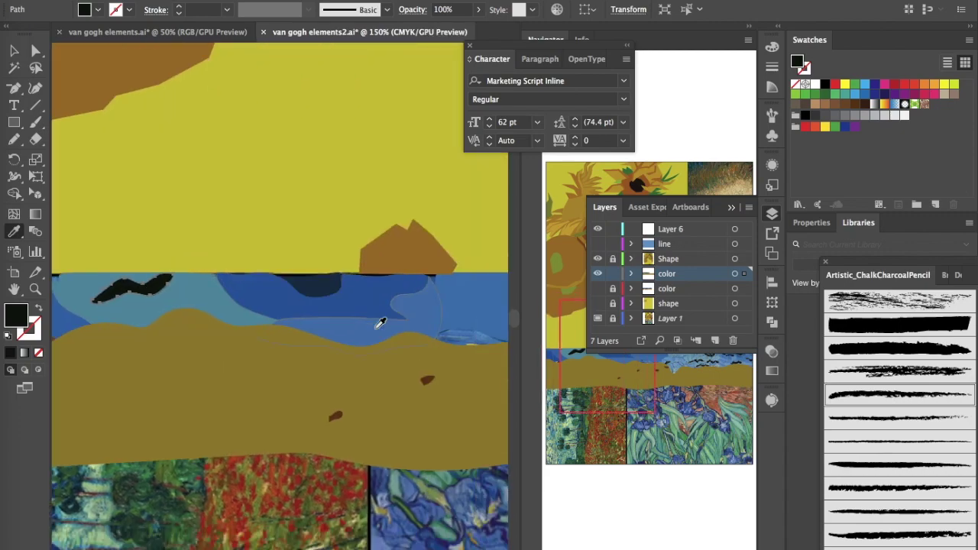
{"action": "scroll", "coordinate": [375, 329], "scroll_direction": "down", "scroll_amount": 3, "text": "alt"}
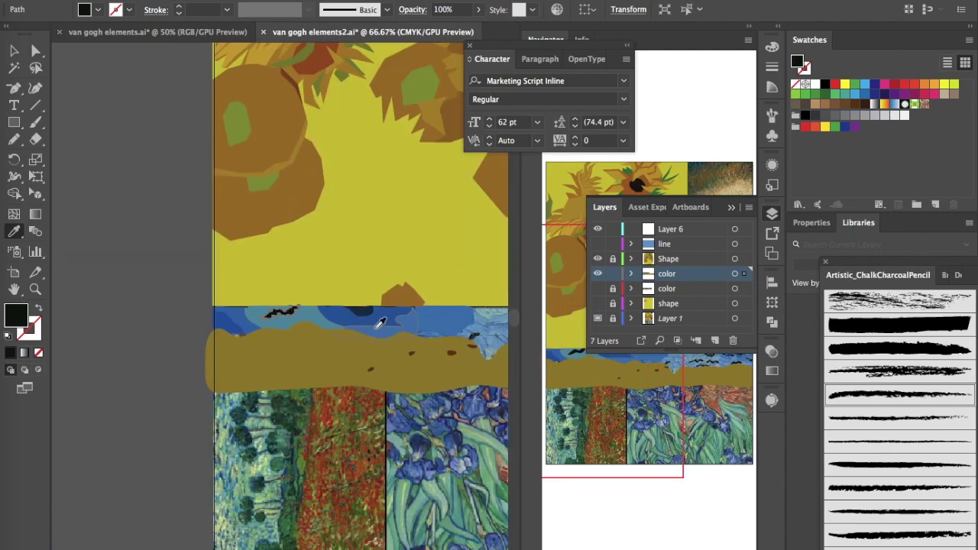
{"action": "scroll", "coordinate": [376, 326], "scroll_direction": "right", "scroll_amount": 4}
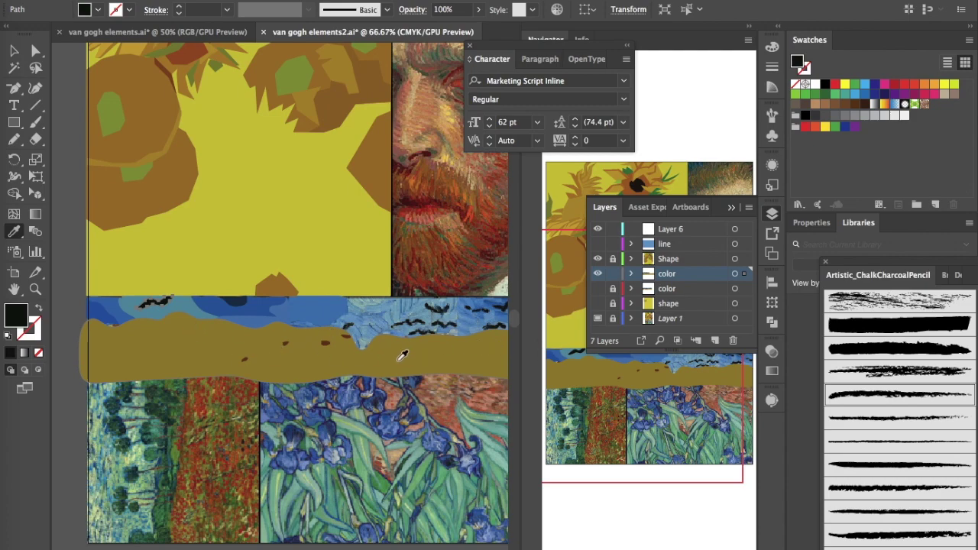
{"action": "scroll", "coordinate": [362, 360], "scroll_direction": "down", "scroll_amount": 1, "text": "alt"}
{"action": "scroll", "coordinate": [362, 359], "scroll_direction": "right", "scroll_amount": 3}
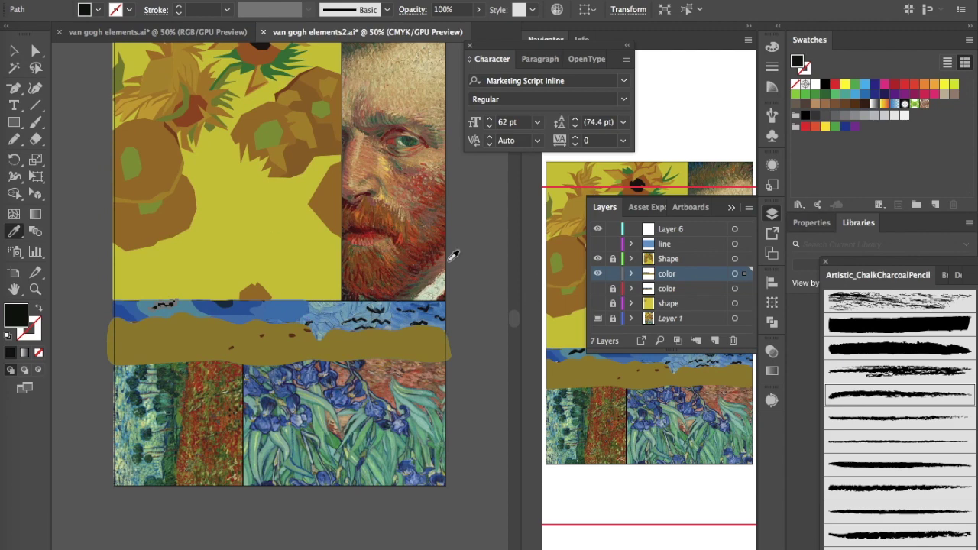
Step: Draw an unfilled rectangle matching the wheatfield panel's edges
{"action": "left_click", "coordinate": [14, 122]}
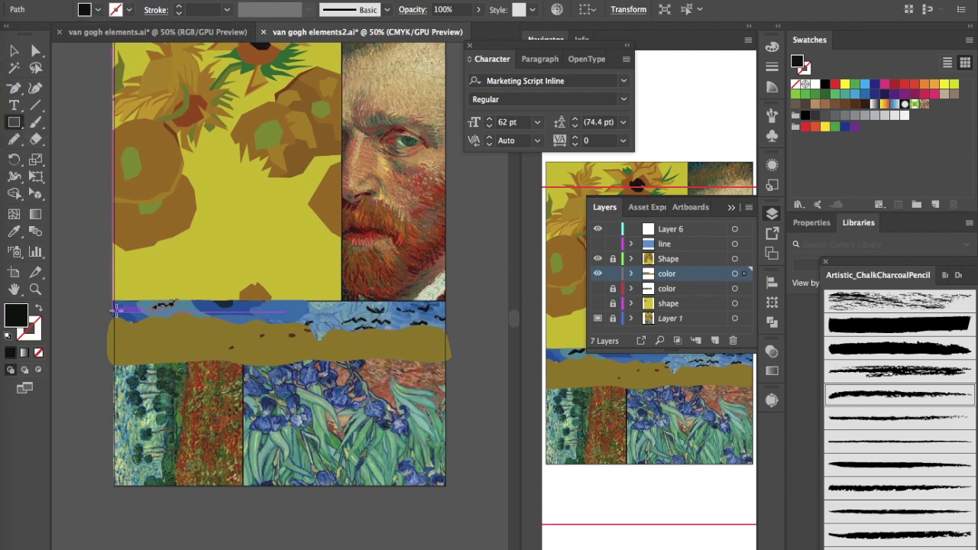
{"action": "mouse_move", "coordinate": [113, 299]}
{"action": "left_mouse_down"}
{"action": "mouse_move", "coordinate": [244, 350]}
{"action": "mouse_move", "coordinate": [415, 341]}
{"action": "mouse_move", "coordinate": [447, 354]}
{"action": "left_mouse_up"}
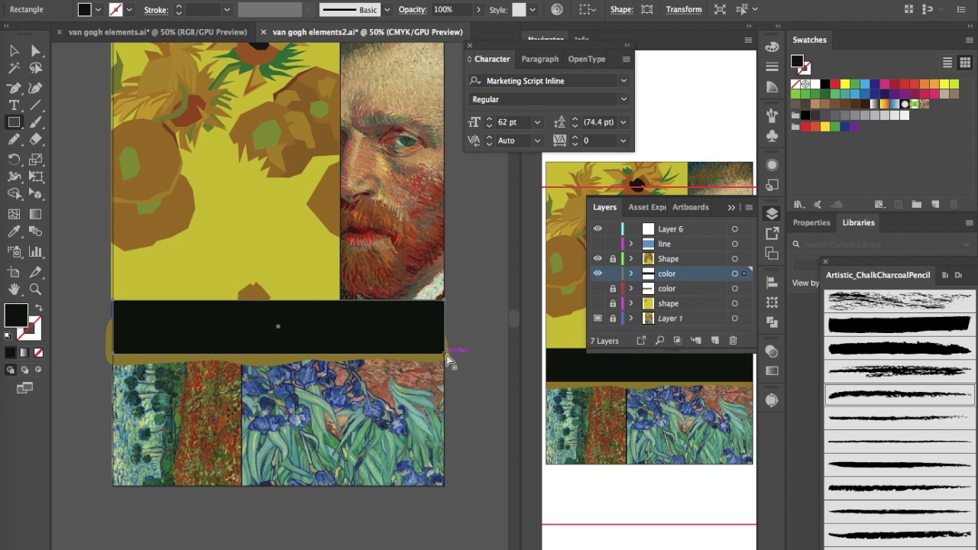
{"action": "key", "text": "ctrl+z"}
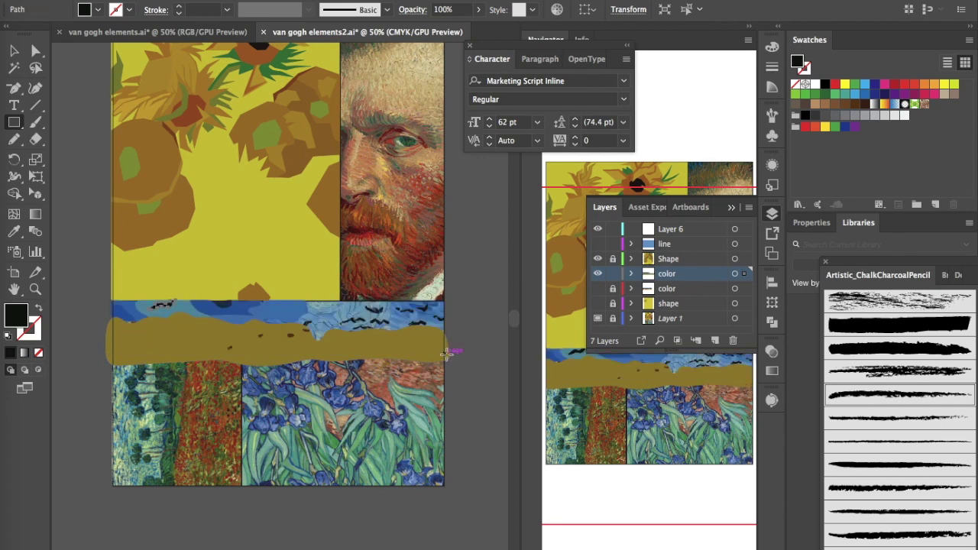
{"action": "key", "text": "ctrl+y"}
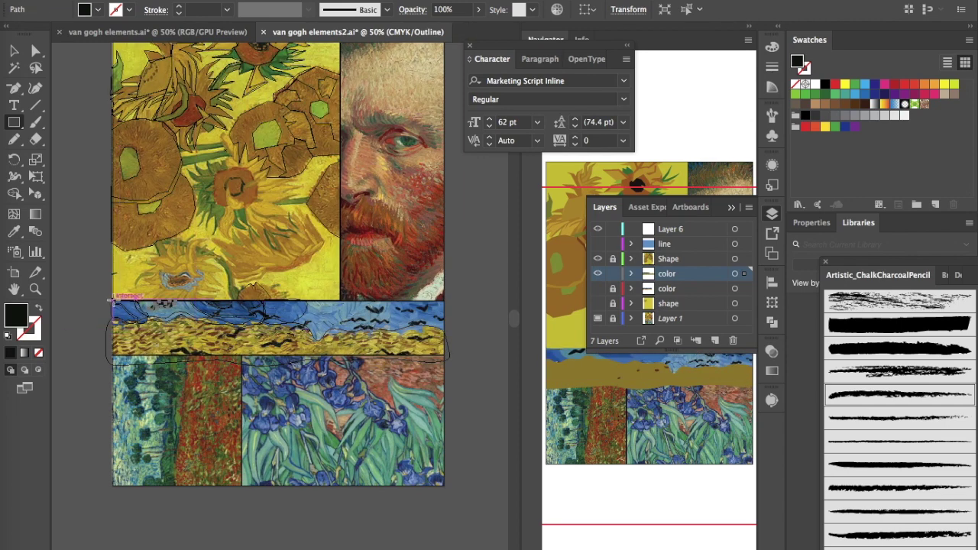
{"action": "left_click_drag", "start_coordinate": [114, 300], "coordinate": [447, 353]}
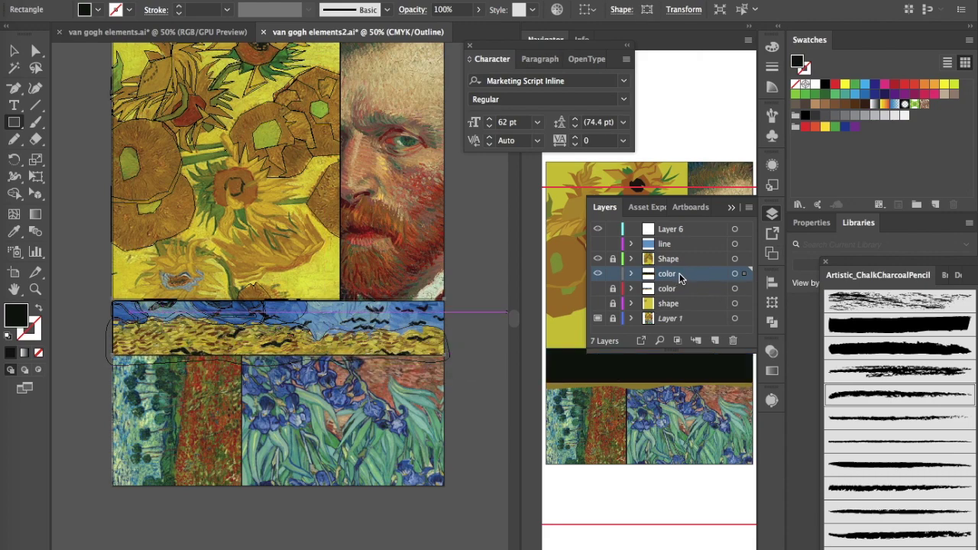
{"action": "left_click", "coordinate": [38, 309]}
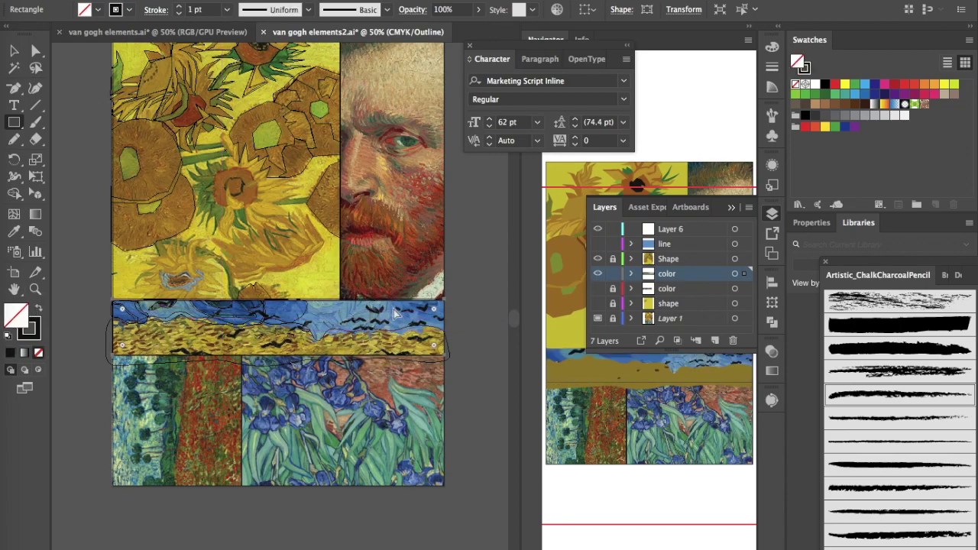
{"action": "key", "text": "ctrl+y"}
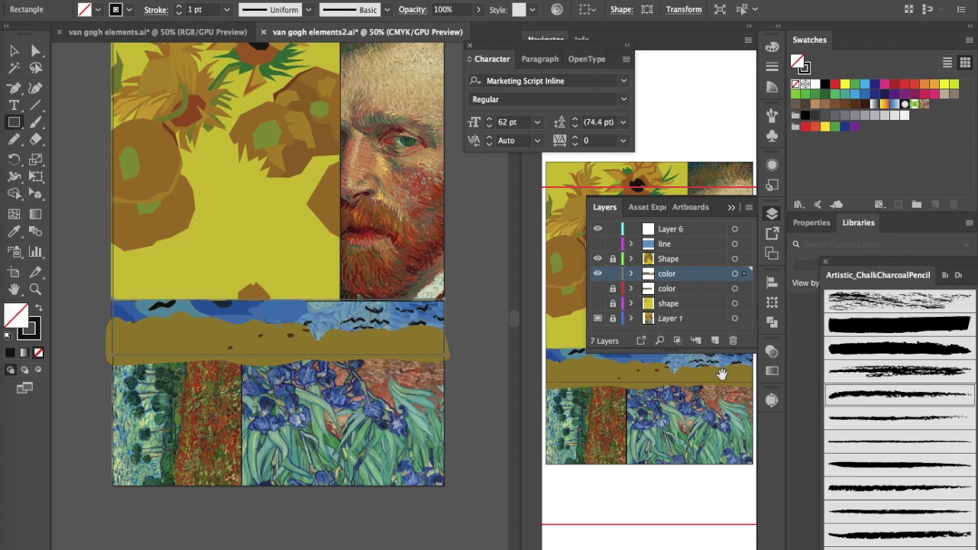
Step: Select the band shapes with the rectangle and make a clipping mask
{"action": "left_click", "coordinate": [648, 274]}
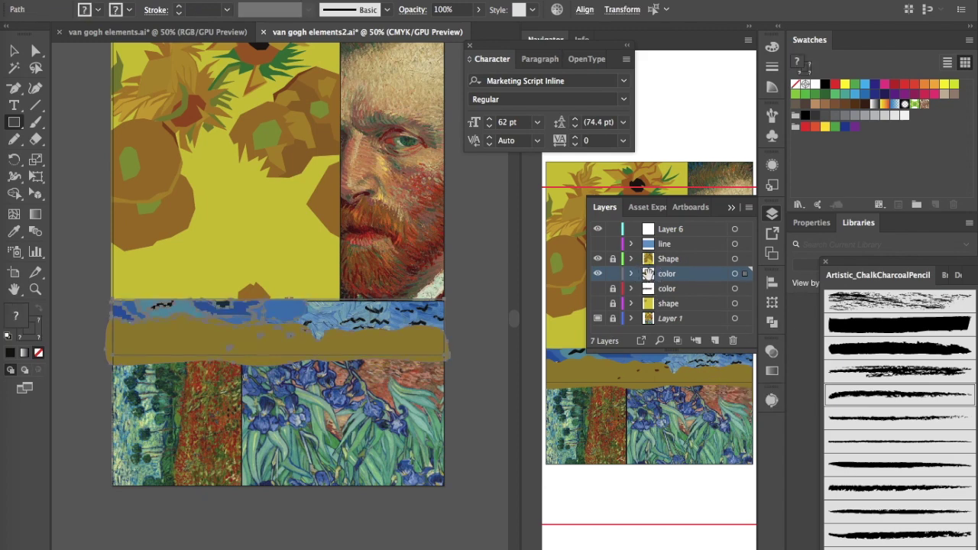
{"action": "right_click", "coordinate": [138, 328]}
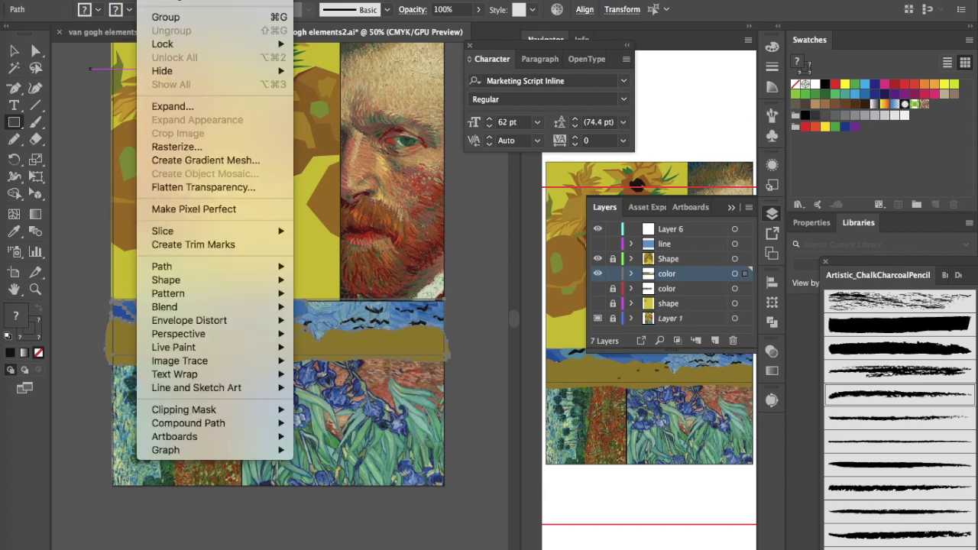
{"action": "mouse_move", "coordinate": [183, 410]}
{"action": "left_click", "coordinate": [320, 412]}
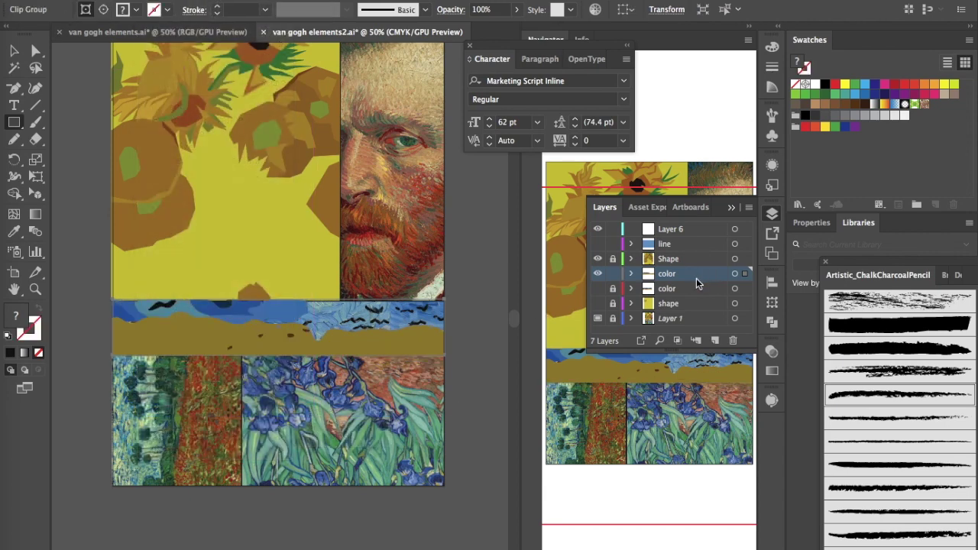
Step: Add a new layer above 'color' and name it 'line'
{"action": "key", "text": "v"}
{"action": "left_click", "coordinate": [388, 419]}
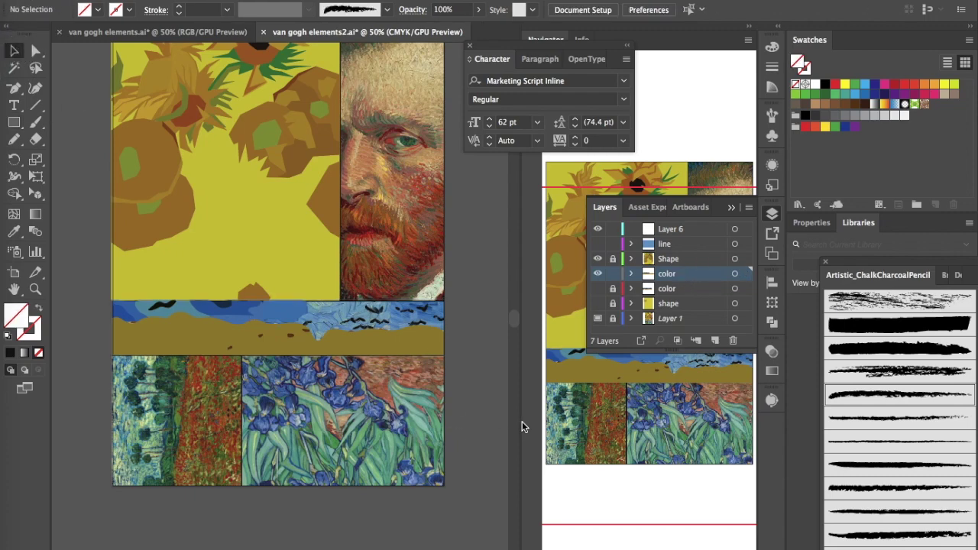
{"action": "left_click", "coordinate": [716, 339]}
{"action": "double_click", "coordinate": [672, 275]}
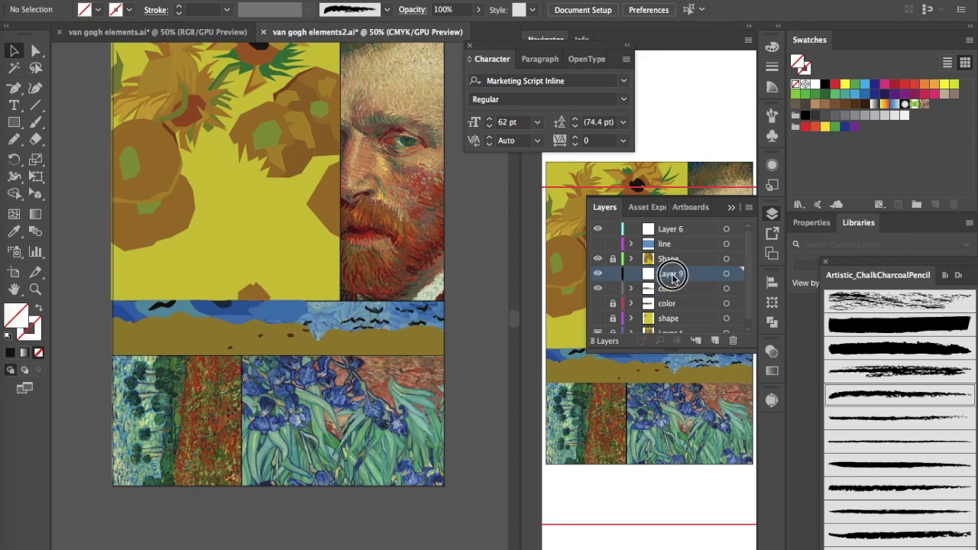
{"action": "type", "text": "line"}
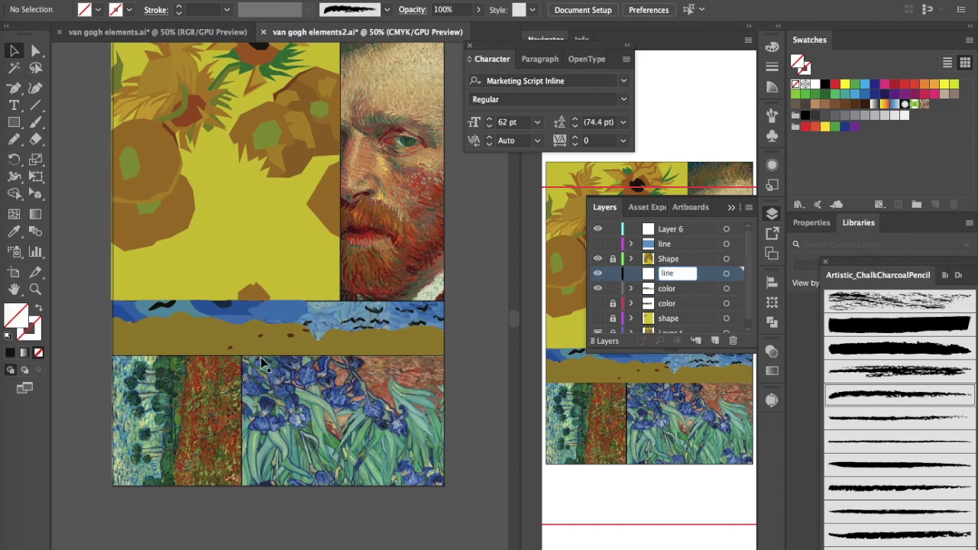
Step: Draw a rectangle matching the edges of the irises panel
{"action": "left_click", "coordinate": [13, 124]}
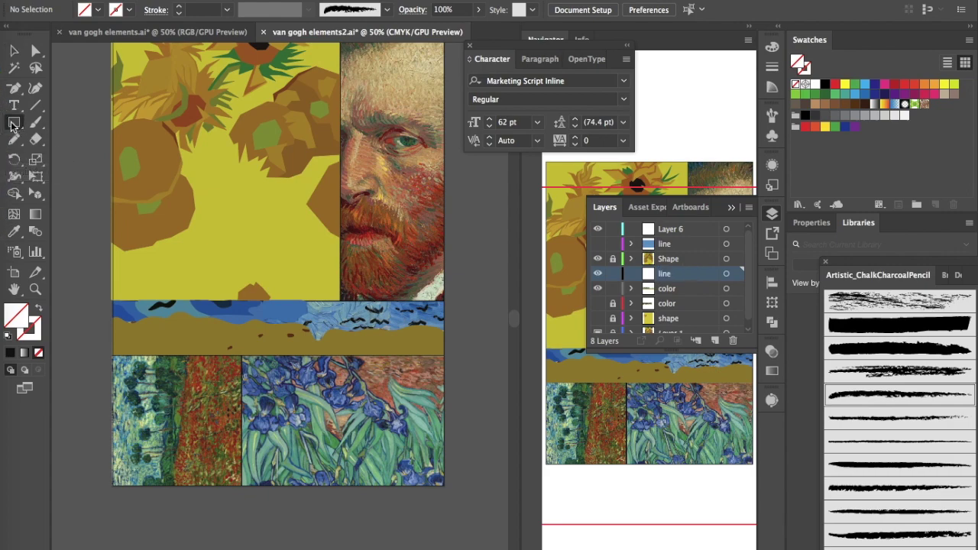
{"action": "key", "text": "super+equal"}
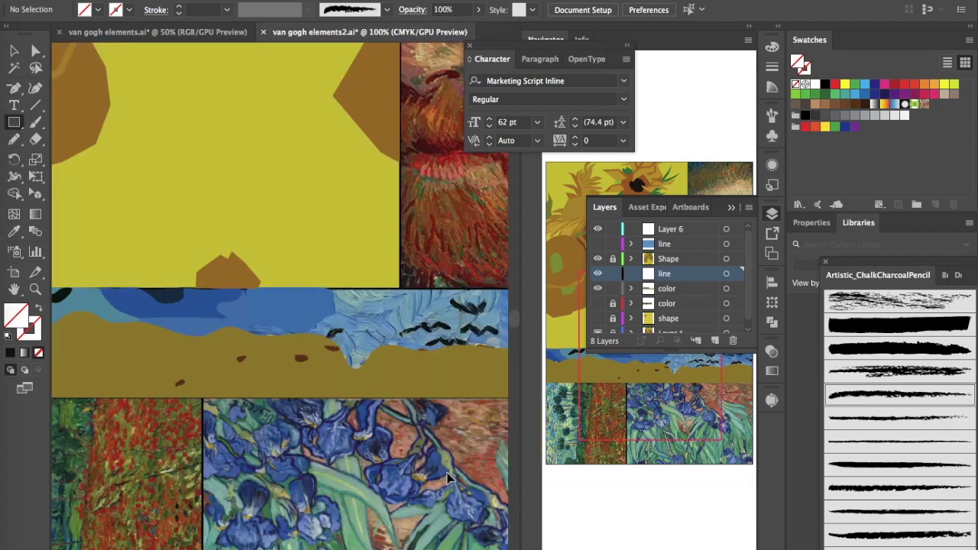
{"action": "scroll", "coordinate": [447, 474], "scroll_direction": "down", "scroll_amount": 10}
{"action": "scroll", "coordinate": [447, 474], "scroll_direction": "right", "scroll_amount": 6}
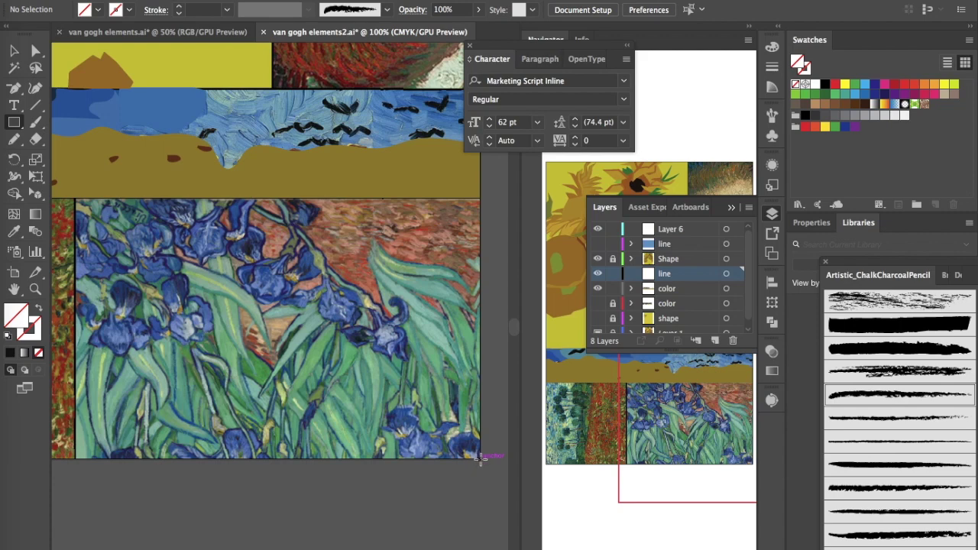
{"action": "left_click_drag", "start_coordinate": [480, 457], "coordinate": [74, 197]}
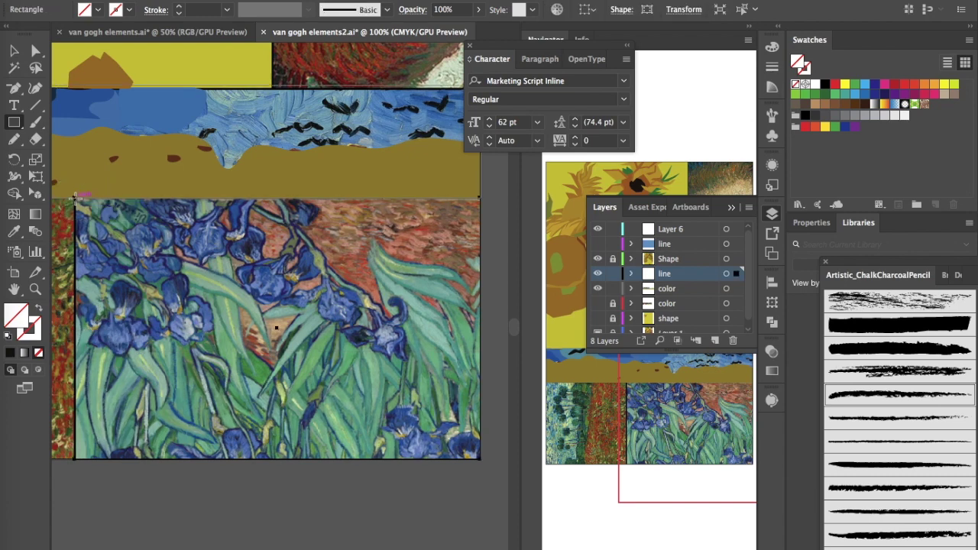
Step: Fill the irises rectangle with the salmon colour sampled from the artwork
{"action": "key", "text": "i"}
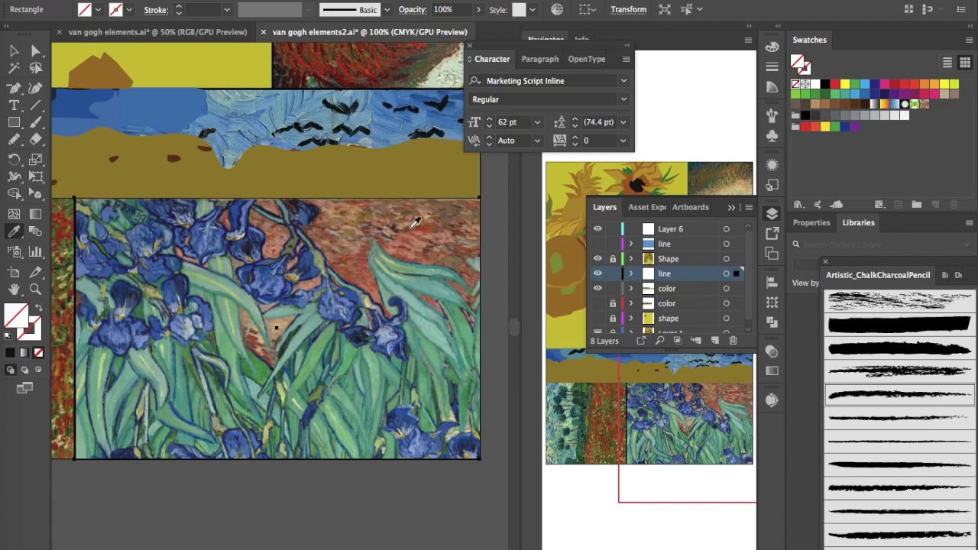
{"action": "left_click", "coordinate": [377, 289]}
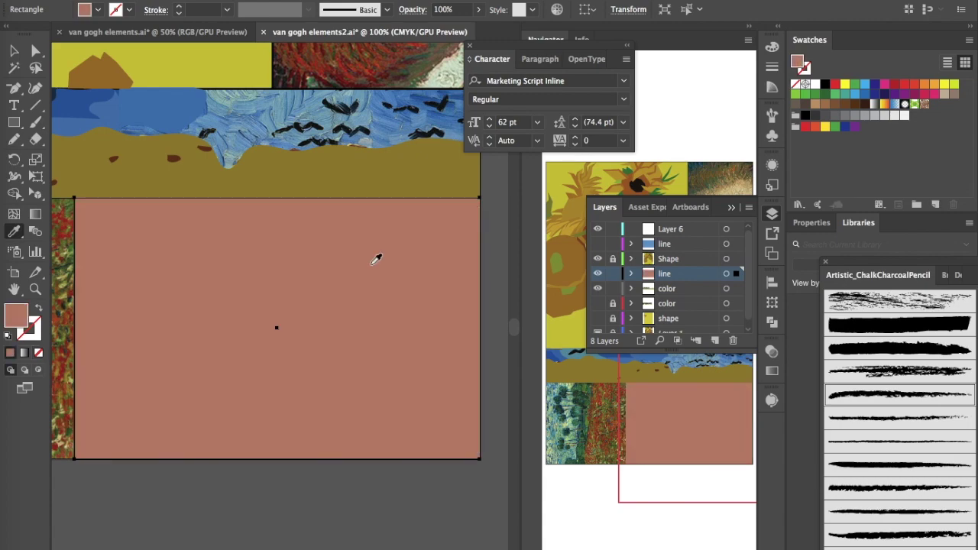
{"action": "key", "text": "ctrl+y"}
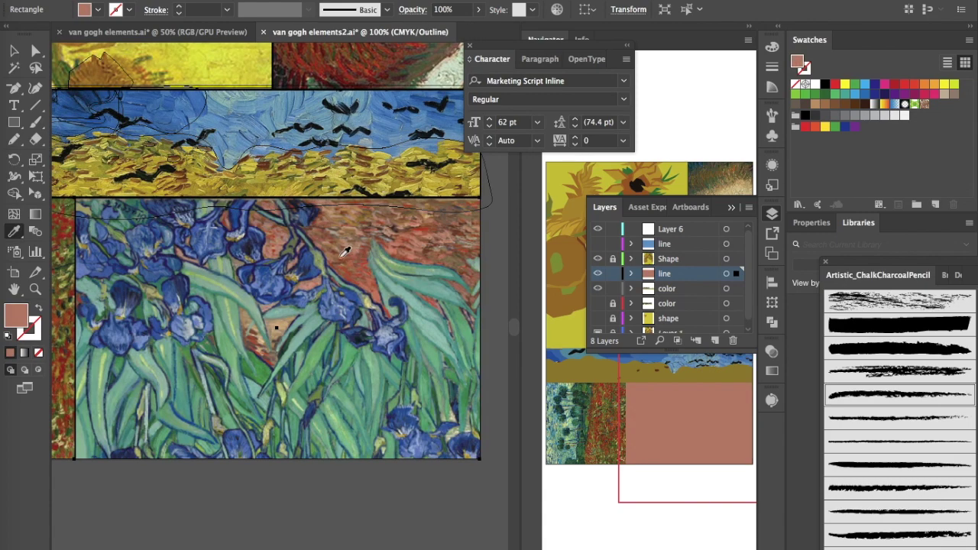
{"action": "left_click", "coordinate": [387, 238]}
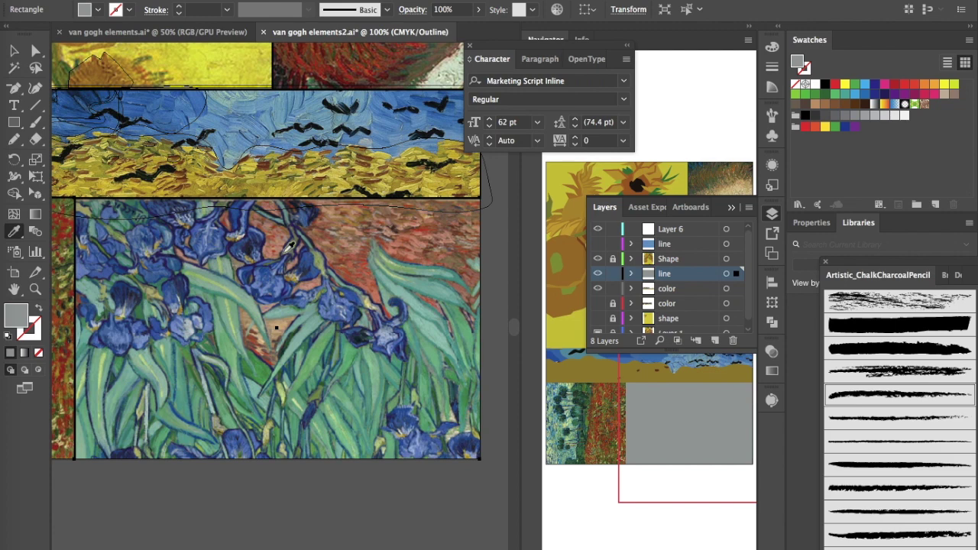
{"action": "key", "text": "ctrl+z"}
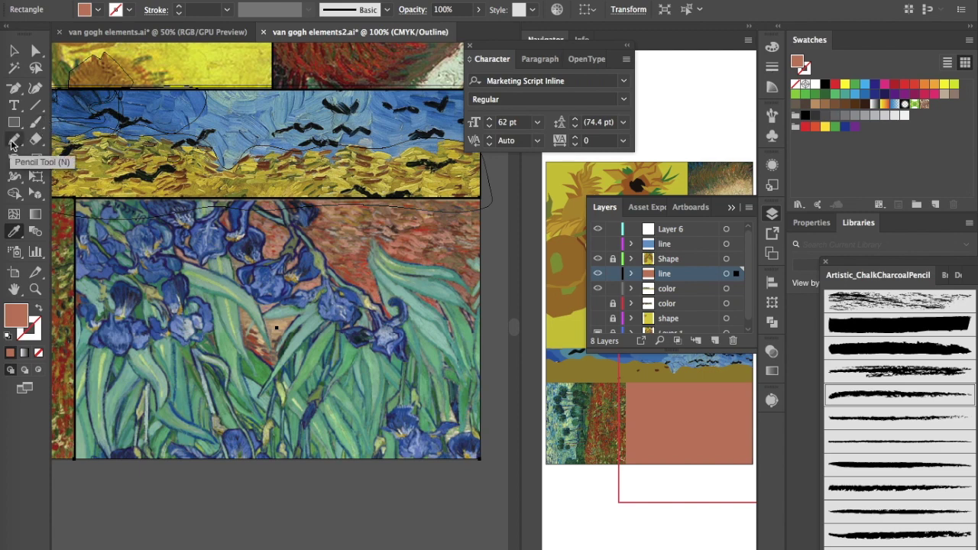
Step: Switch to the Pen tool for drawing curved paths
{"action": "left_click", "coordinate": [12, 142]}
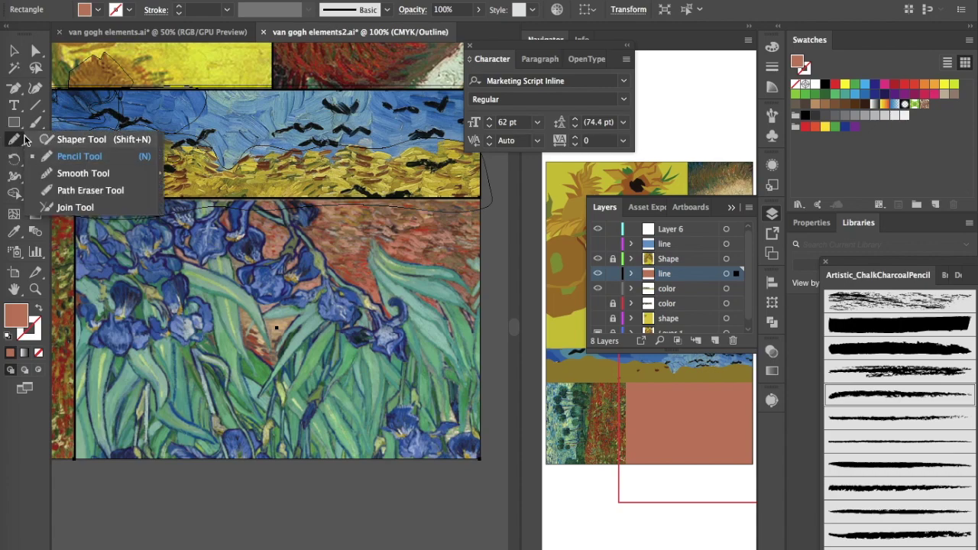
{"action": "left_click", "coordinate": [17, 89]}
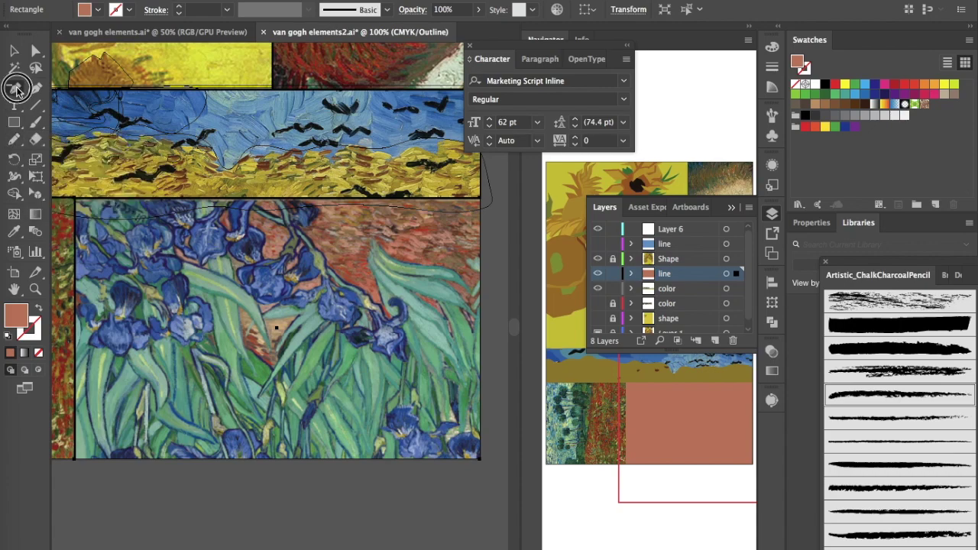
{"action": "left_click", "coordinate": [48, 90]}
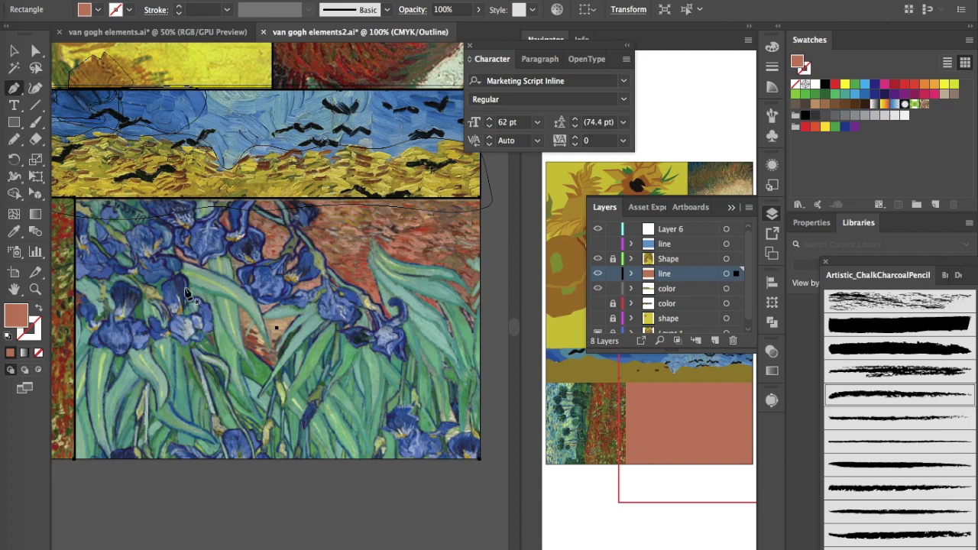
Step: Trace the iris petal outline with curved Pen anchors
{"action": "scroll", "coordinate": [118, 315], "scroll_direction": "up", "scroll_amount": 8}
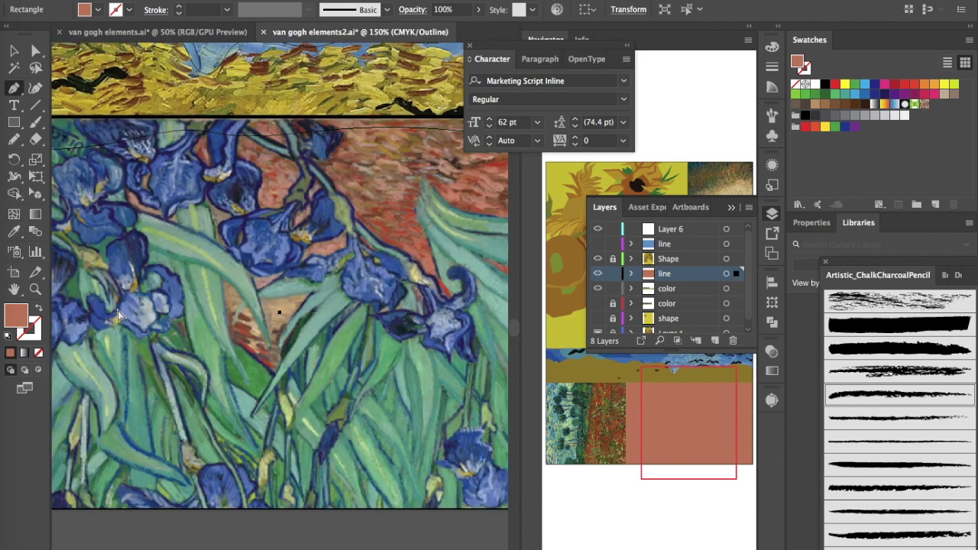
{"action": "scroll", "coordinate": [119, 314], "scroll_direction": "up", "scroll_amount": 2}
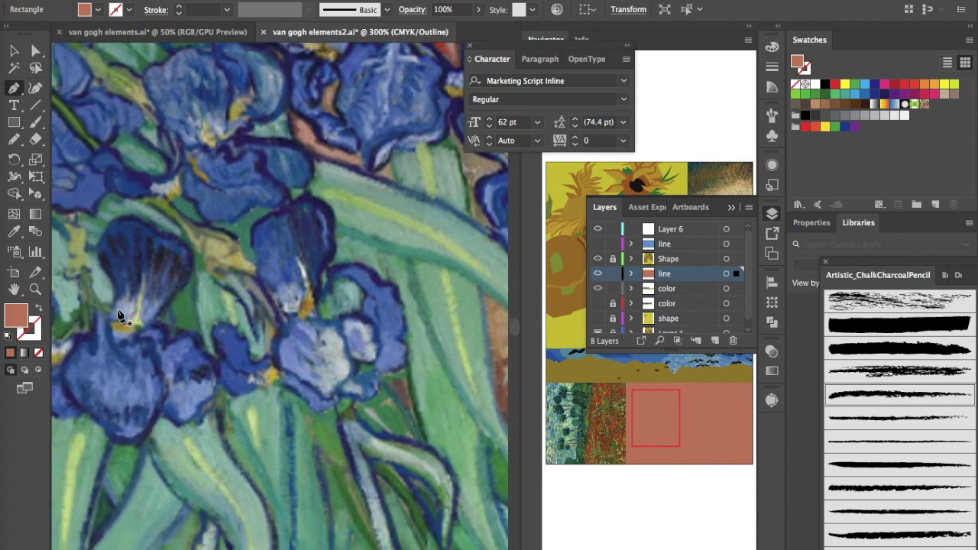
{"action": "left_click", "coordinate": [129, 298]}
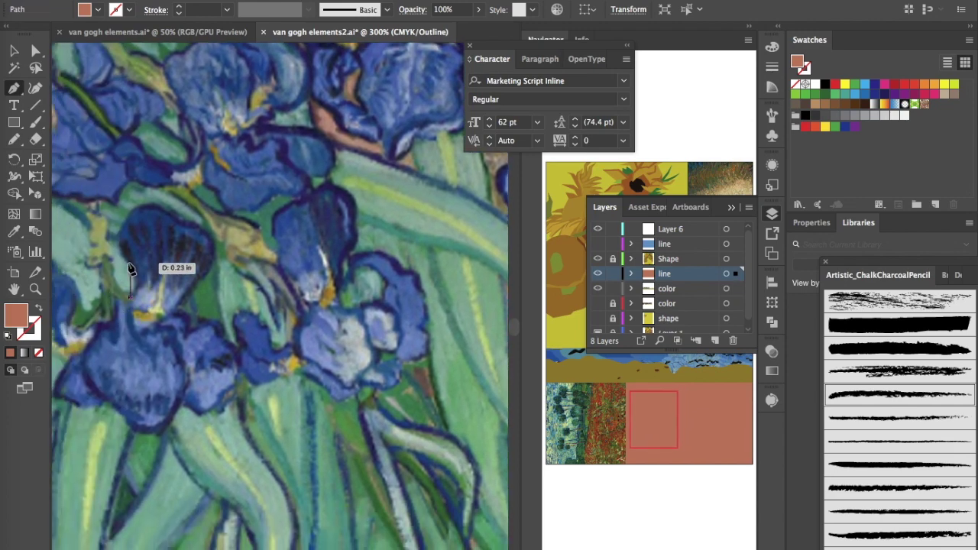
{"action": "left_click_drag", "start_coordinate": [114, 234], "coordinate": [181, 314]}
{"action": "left_click", "coordinate": [212, 242]}
{"action": "left_click_drag", "start_coordinate": [184, 321], "coordinate": [177, 329]}
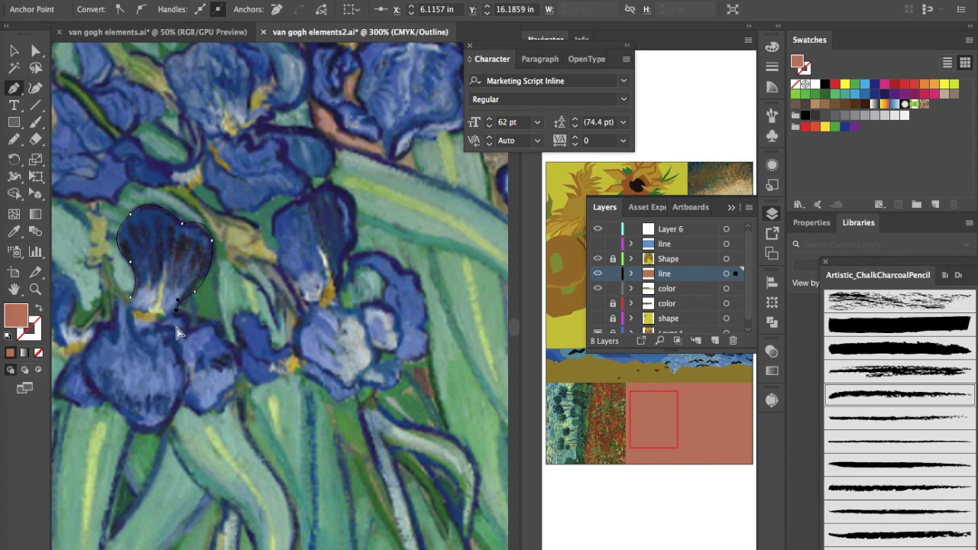
{"action": "left_click", "coordinate": [179, 331], "text": "ctrl"}
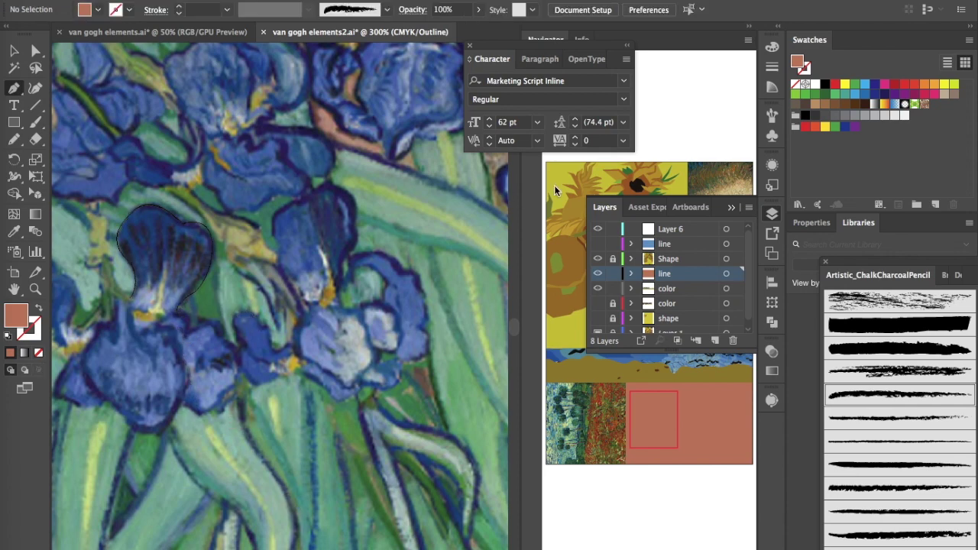
Step: Sample black onto the petal path and swap fill and stroke for a black outline
{"action": "left_click", "coordinate": [205, 279]}
{"action": "left_click", "coordinate": [204, 282], "text": "ctrl"}
{"action": "left_click", "coordinate": [202, 286], "text": "ctrl"}
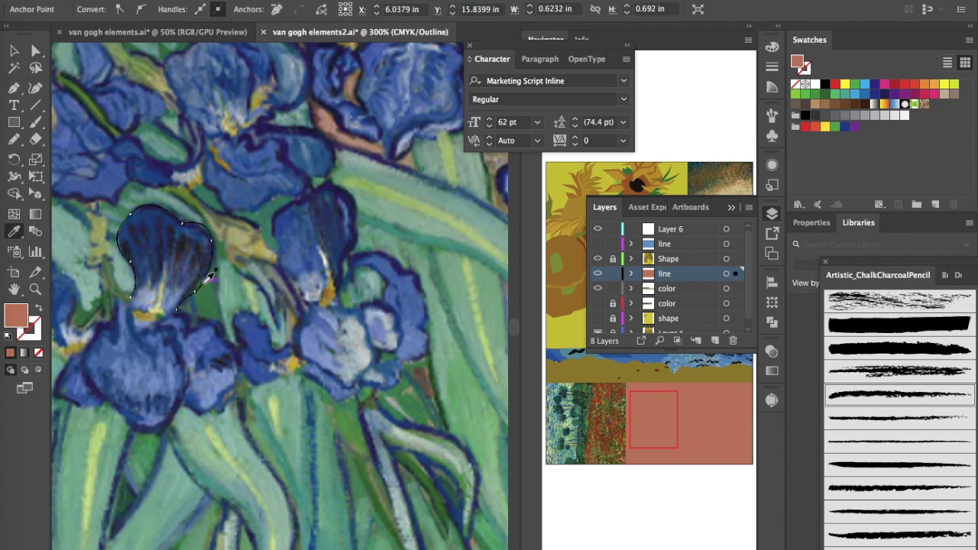
{"action": "left_click", "coordinate": [188, 283]}
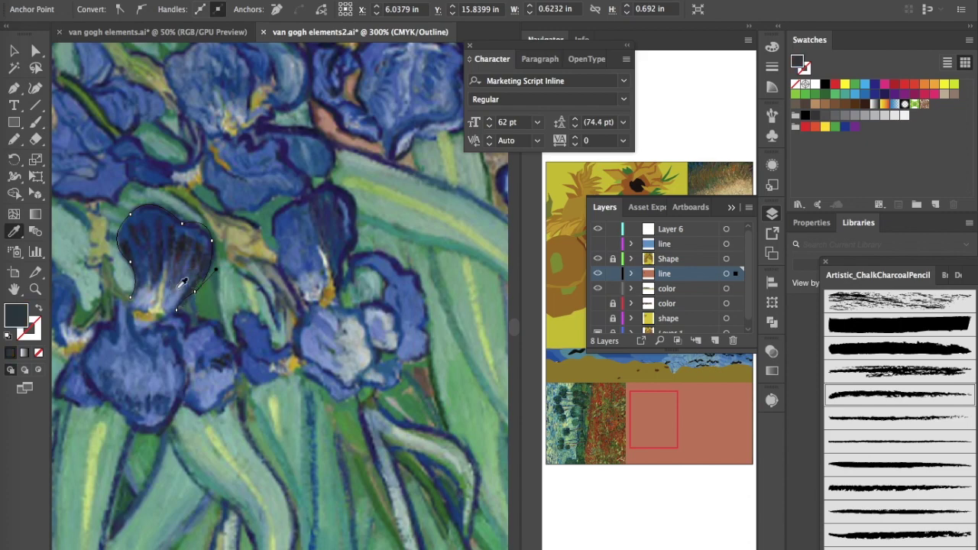
{"action": "left_click", "coordinate": [40, 308]}
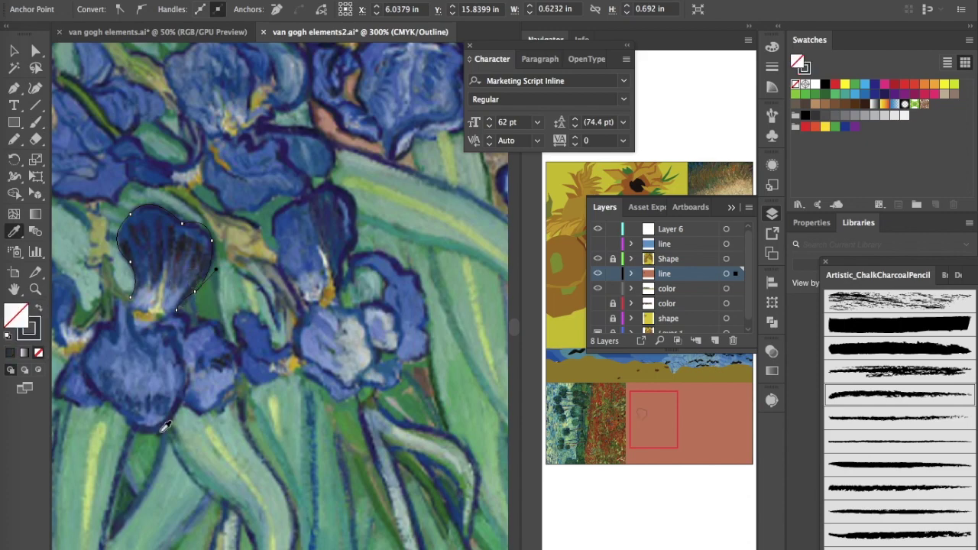
Step: Give the petal outline Width Profile 2 and a 4 pt stroke weight
{"action": "key", "text": "ctrl+y"}
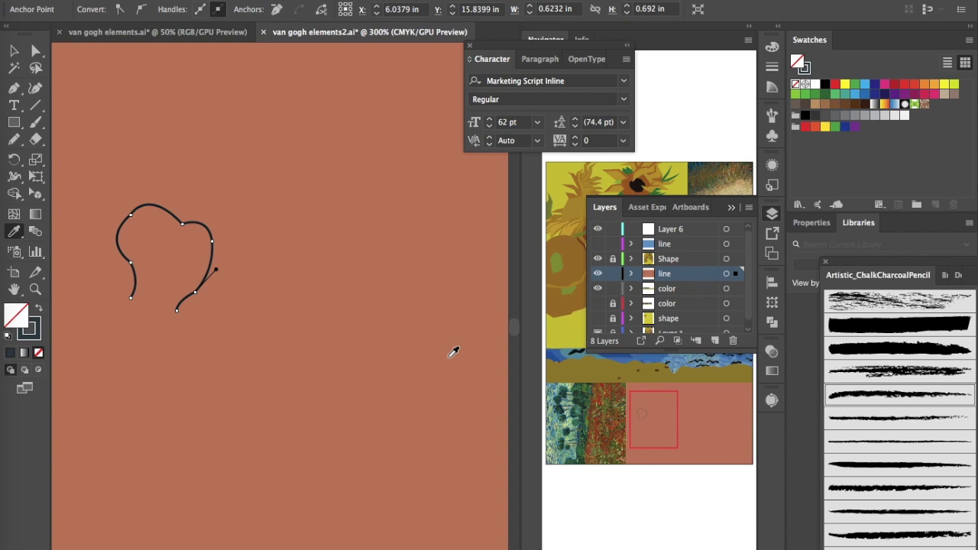
{"action": "left_click", "coordinate": [772, 69]}
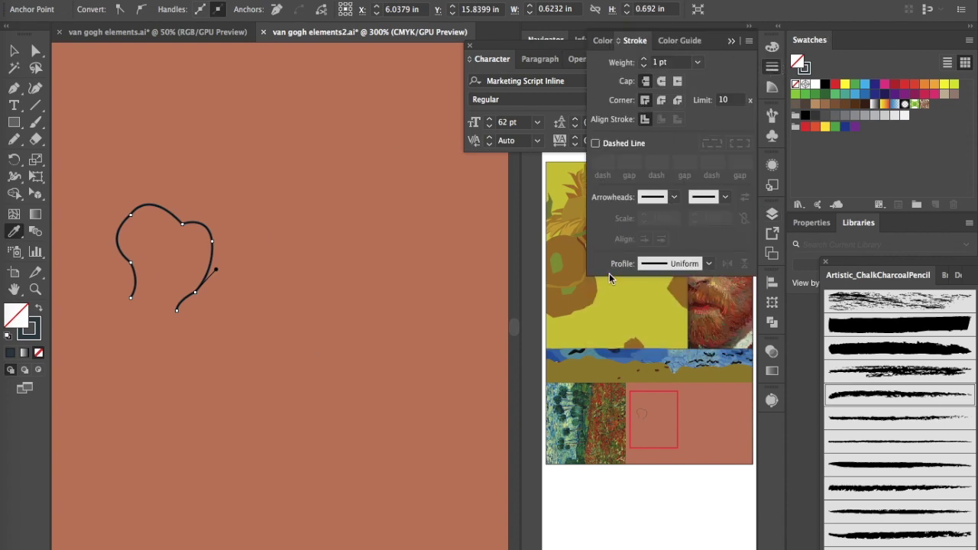
{"action": "left_click", "coordinate": [351, 1]}
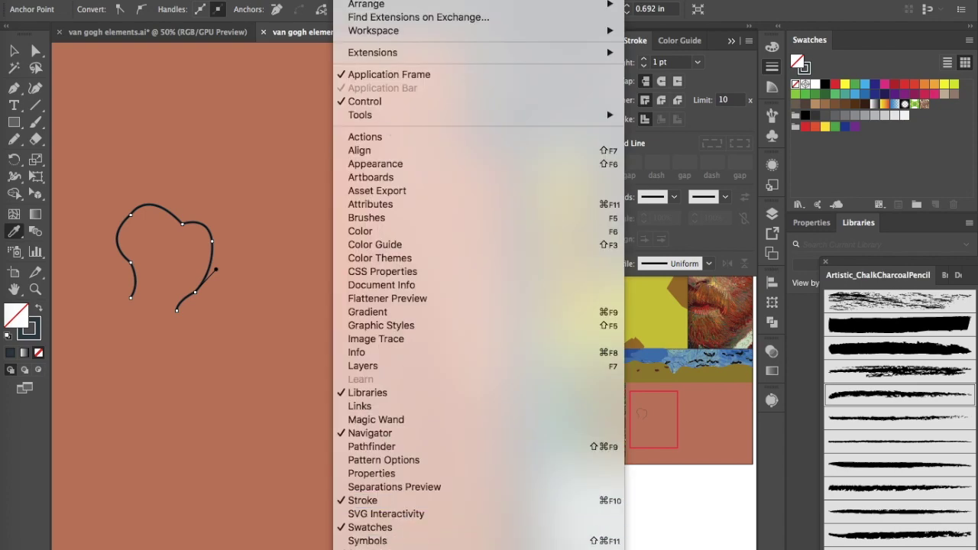
{"action": "left_click", "coordinate": [709, 263]}
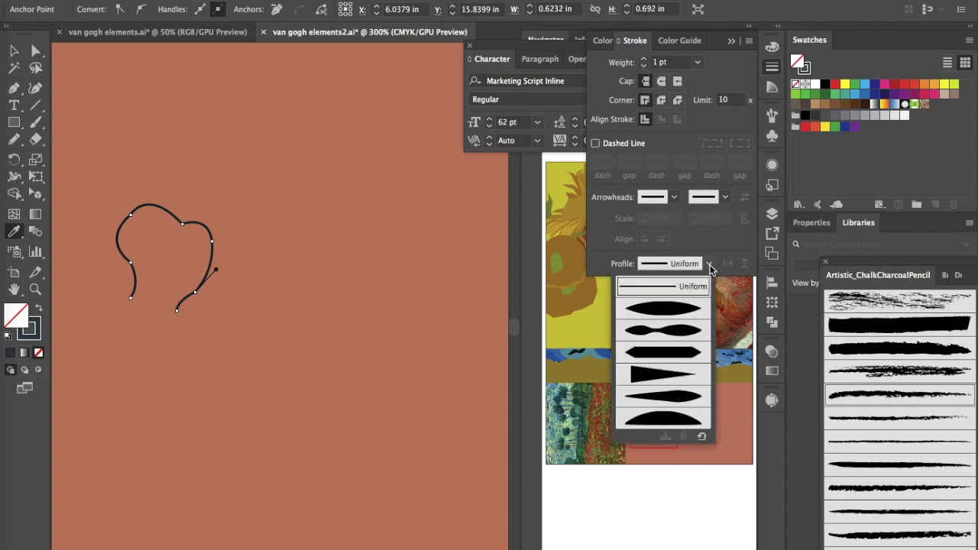
{"action": "left_click", "coordinate": [685, 333]}
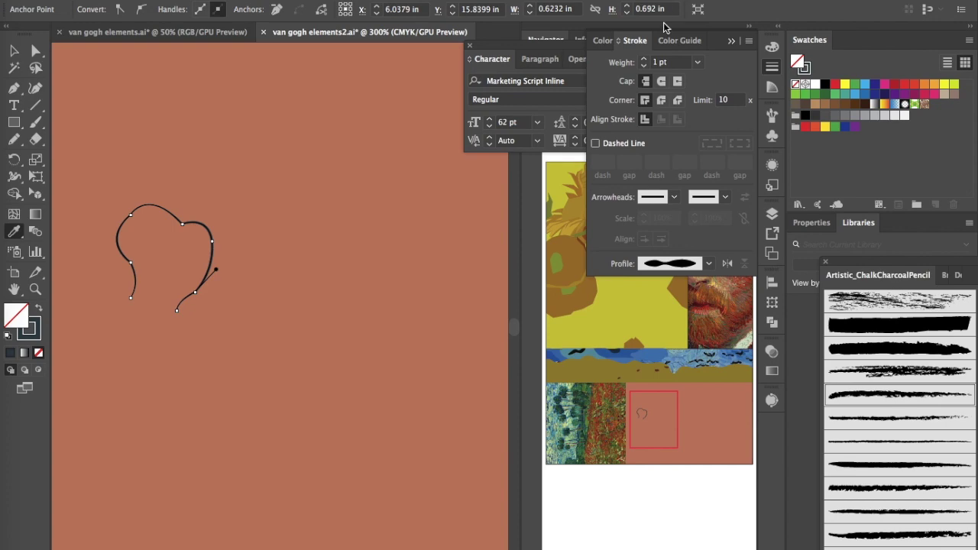
{"action": "left_click", "coordinate": [646, 63]}
{"action": "left_click", "coordinate": [646, 63]}
{"action": "left_click", "coordinate": [646, 62]}
{"action": "left_click", "coordinate": [646, 63]}
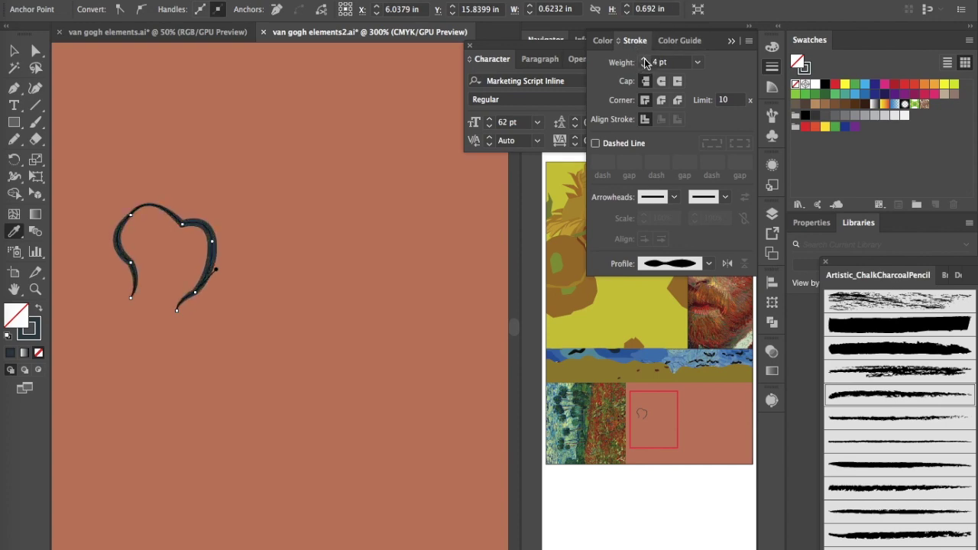
{"action": "key", "text": "ctrl+y"}
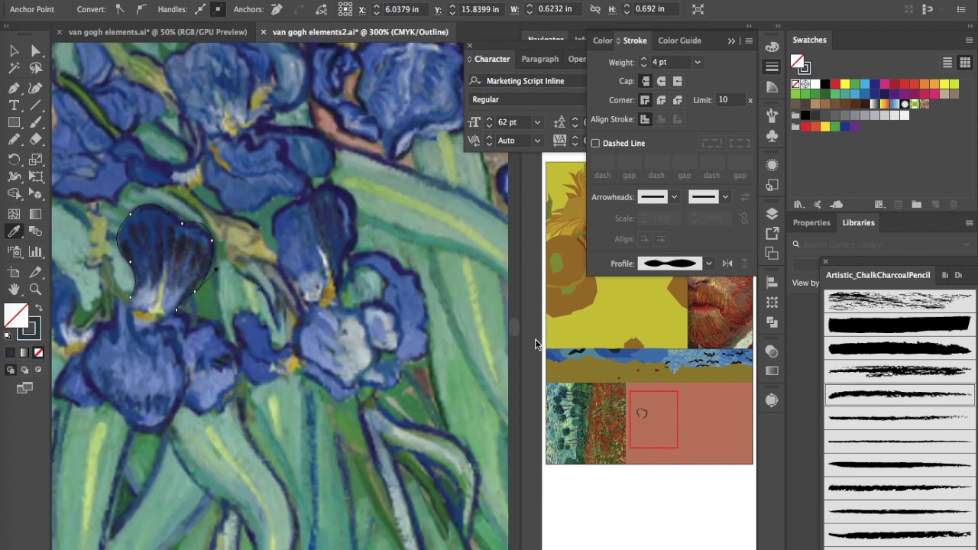
{"action": "key", "text": "ctrl+y"}
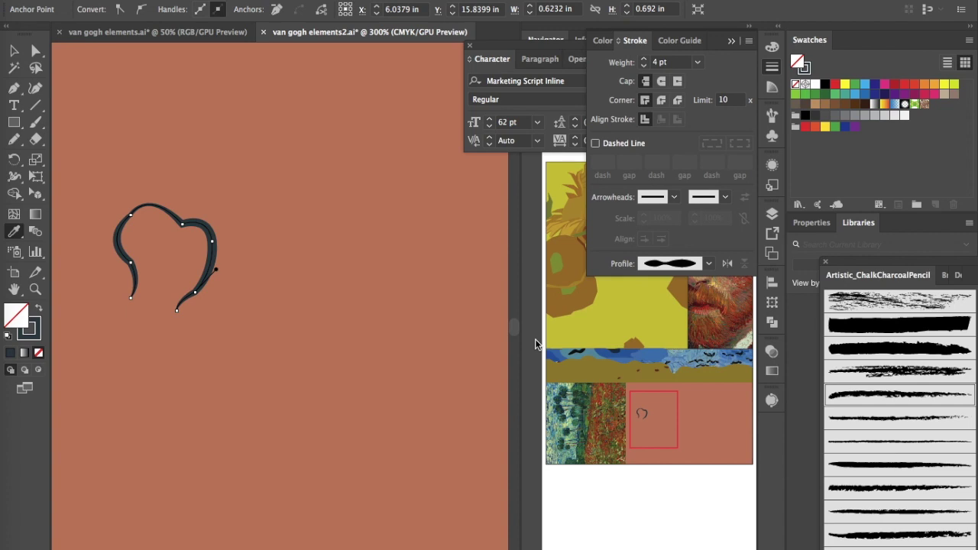
Step: Widen the top of the petal stroke with the Width tool
{"action": "left_click", "coordinate": [13, 180]}
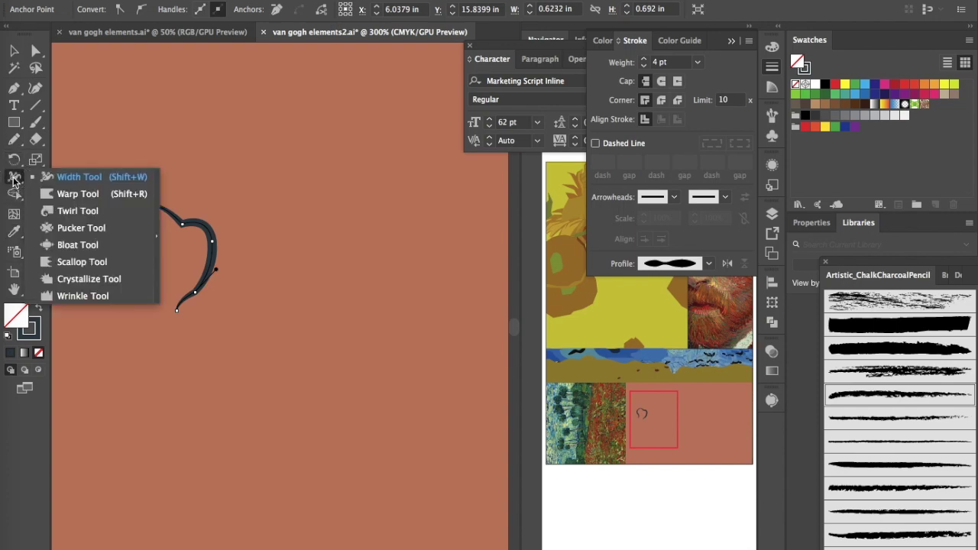
{"action": "left_click", "coordinate": [84, 175]}
{"action": "left_click_drag", "start_coordinate": [150, 200], "coordinate": [144, 205]}
{"action": "key", "text": "super+z"}
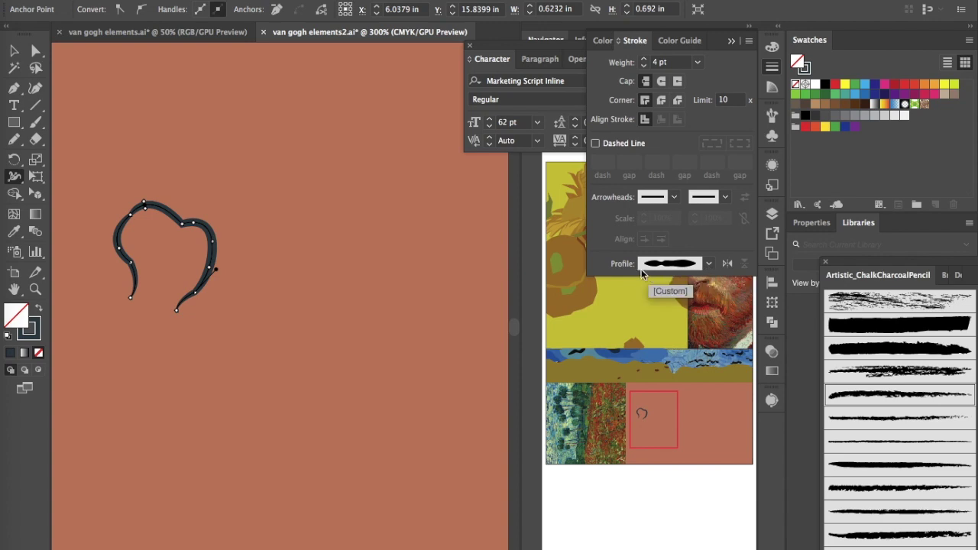
{"action": "left_click", "coordinate": [727, 265]}
{"action": "left_click", "coordinate": [727, 265]}
{"action": "left_click", "coordinate": [727, 264]}
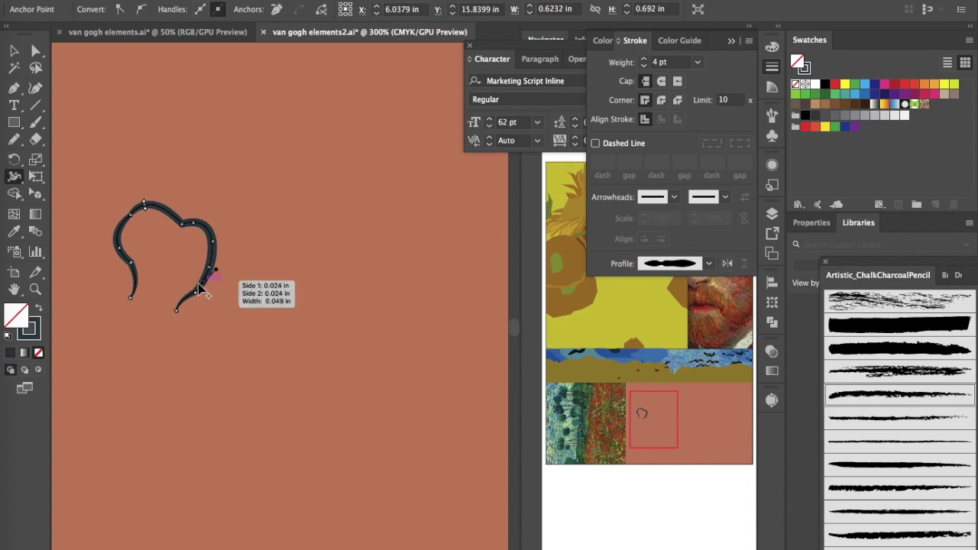
{"action": "left_click_drag", "start_coordinate": [131, 221], "coordinate": [127, 213]}
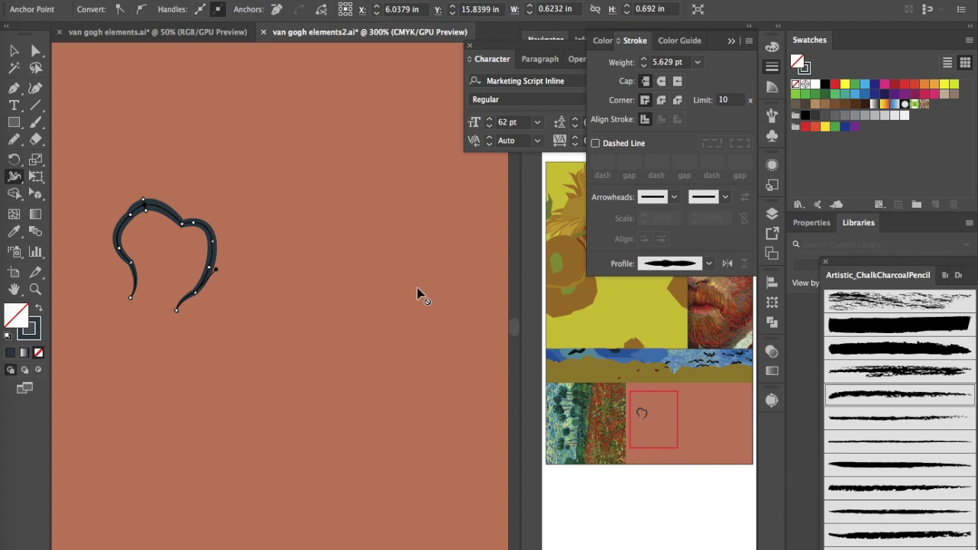
Step: Save the reshaped stroke as a new width profile named Width Profile1
{"action": "left_click", "coordinate": [709, 263]}
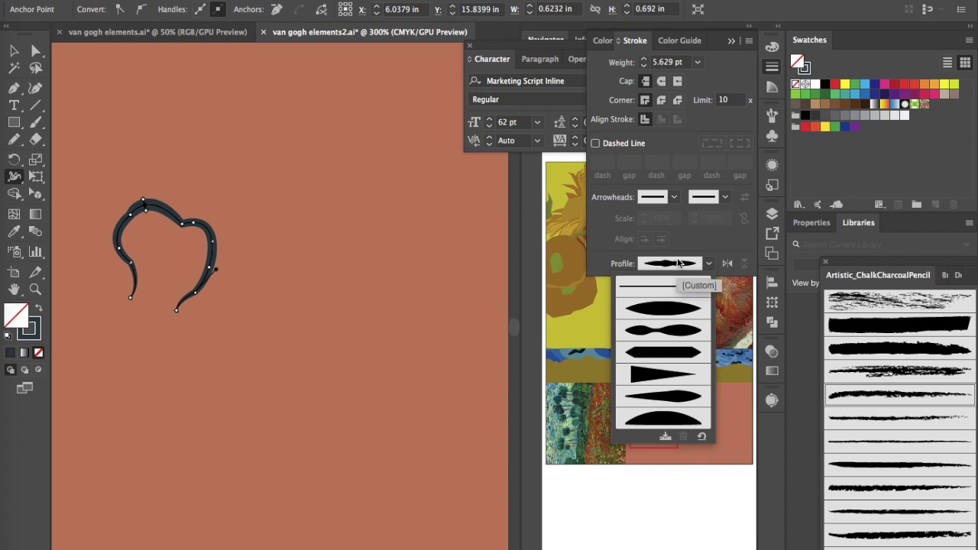
{"action": "left_click", "coordinate": [666, 436]}
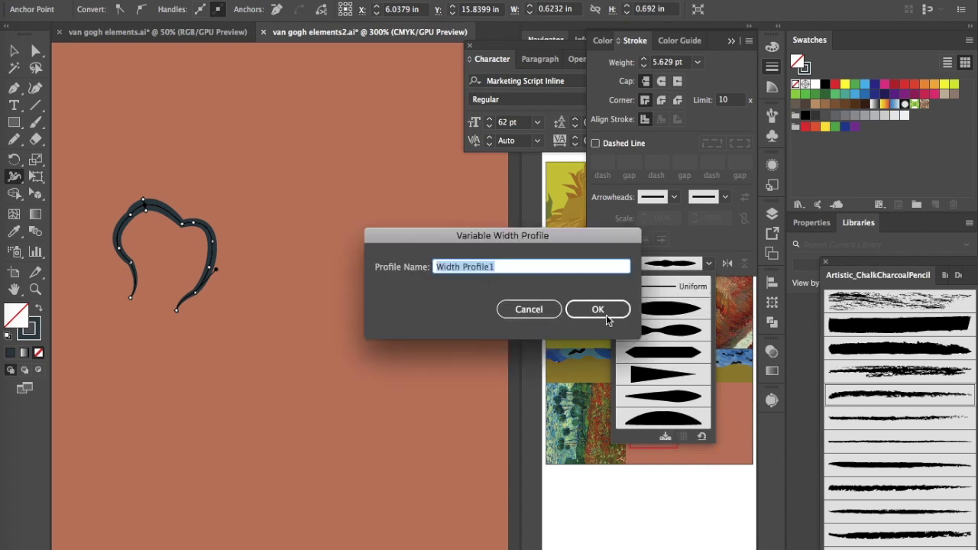
{"action": "left_click", "coordinate": [598, 310]}
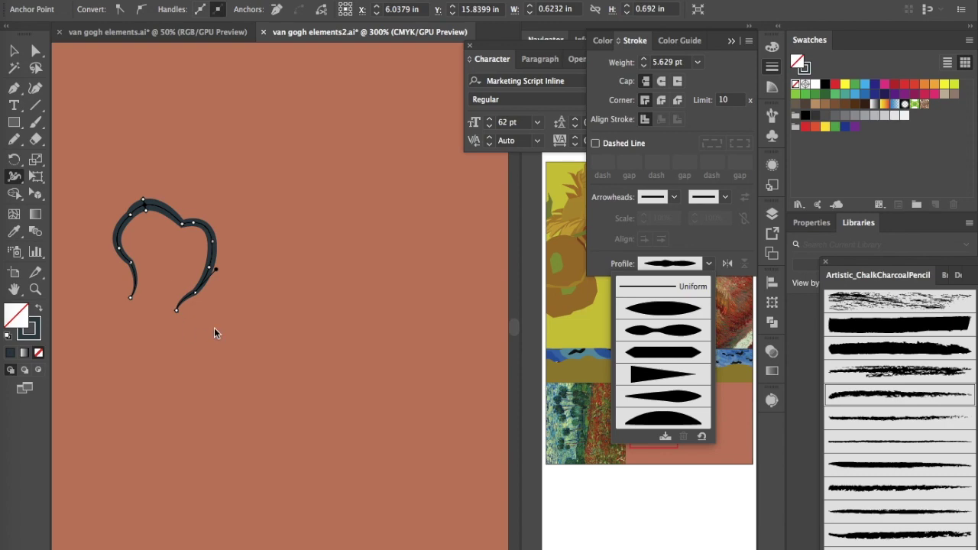
{"action": "left_click", "coordinate": [214, 333]}
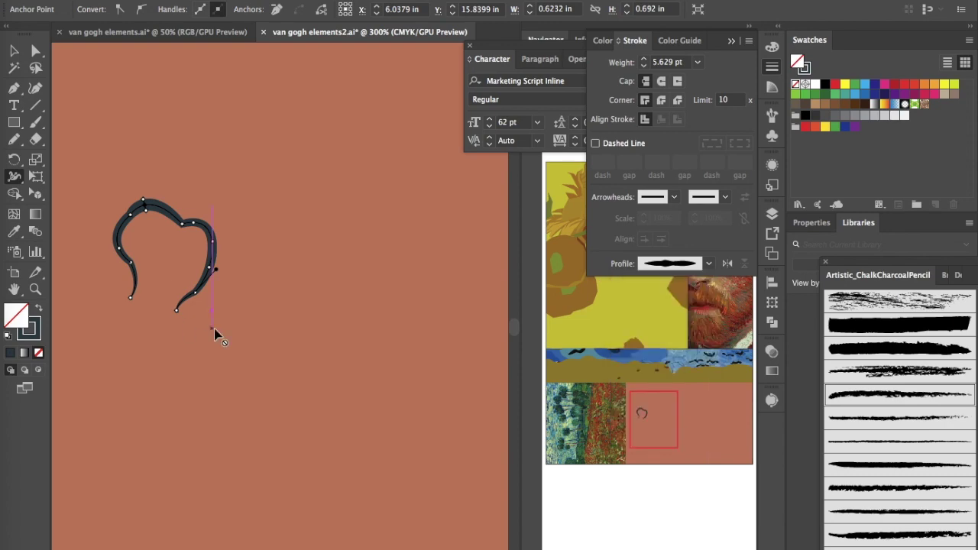
Step: Trace the lower iris petal with the Pencil and set its stroke to 4 pt
{"action": "key", "text": "ctrl+y"}
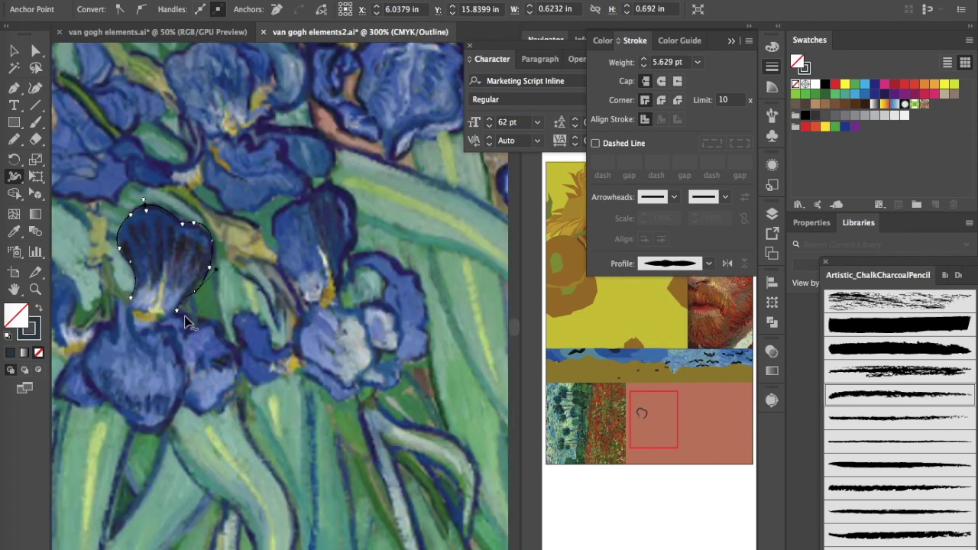
{"action": "key", "text": "n"}
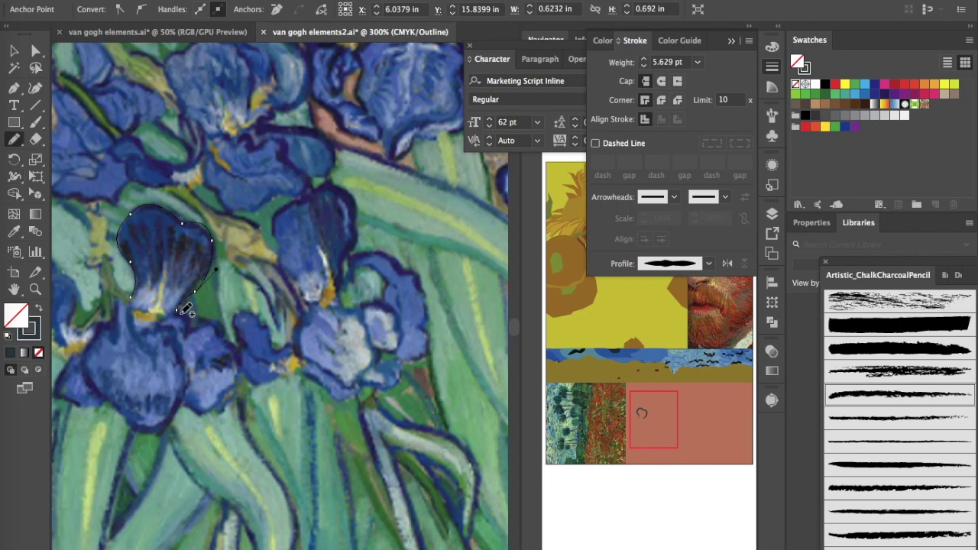
{"action": "mouse_move", "coordinate": [171, 321]}
{"action": "left_mouse_down"}
{"action": "mouse_move", "coordinate": [188, 339]}
{"action": "mouse_move", "coordinate": [210, 329]}
{"action": "mouse_move", "coordinate": [238, 360]}
{"action": "mouse_move", "coordinate": [227, 392]}
{"action": "mouse_move", "coordinate": [201, 409]}
{"action": "mouse_move", "coordinate": [184, 398]}
{"action": "mouse_move", "coordinate": [190, 391]}
{"action": "left_mouse_up"}
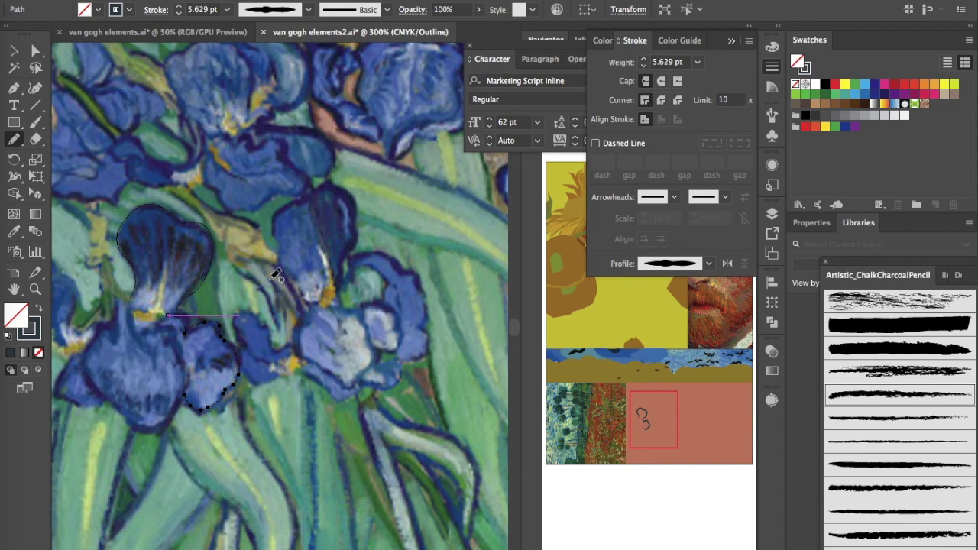
{"action": "key", "text": "ctrl+y"}
{"action": "key", "text": "ctrl+y"}
{"action": "key", "text": "ctrl+y"}
{"action": "left_click", "coordinate": [645, 66]}
{"action": "left_click", "coordinate": [645, 65]}
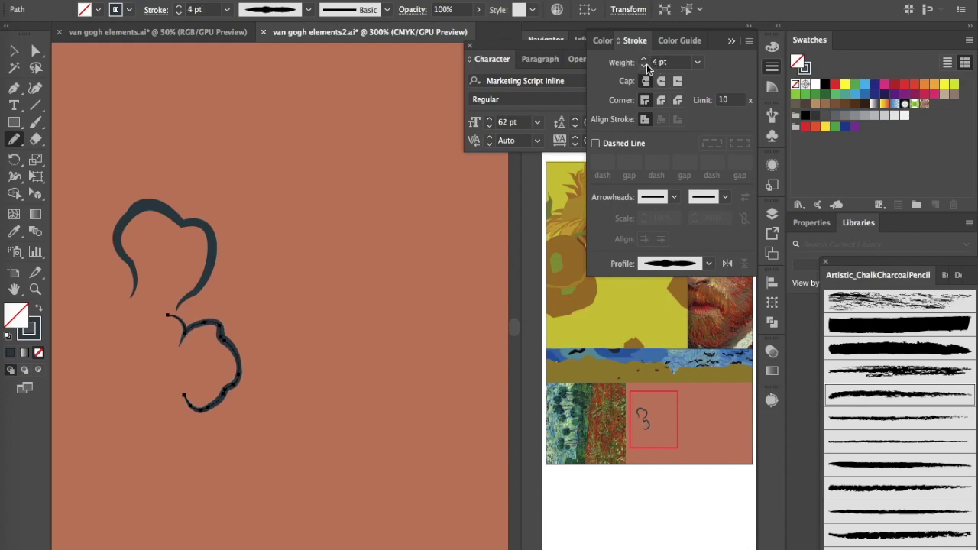
Step: Paint a Blob Brush stroke along the left edge of the lower petal
{"action": "key", "text": "ctrl+y"}
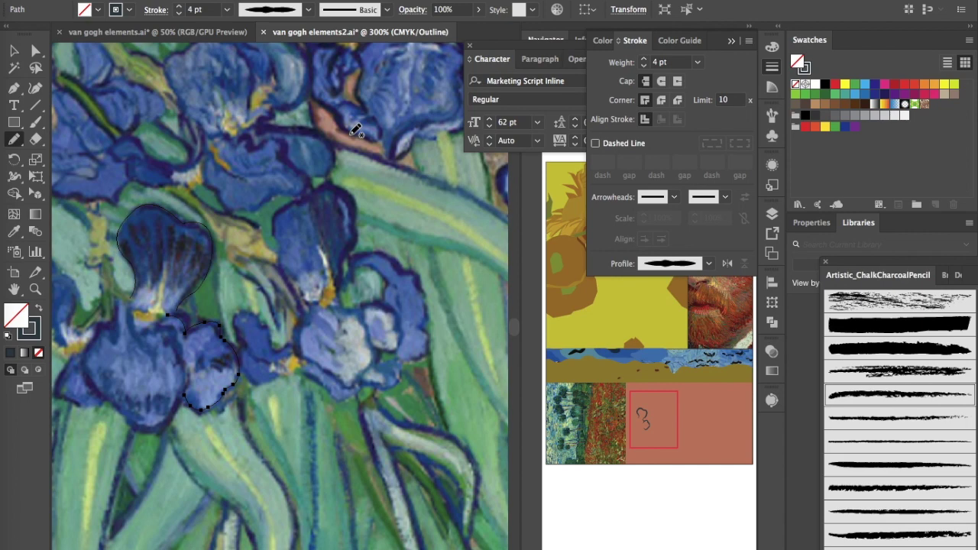
{"action": "key", "text": "shift+b"}
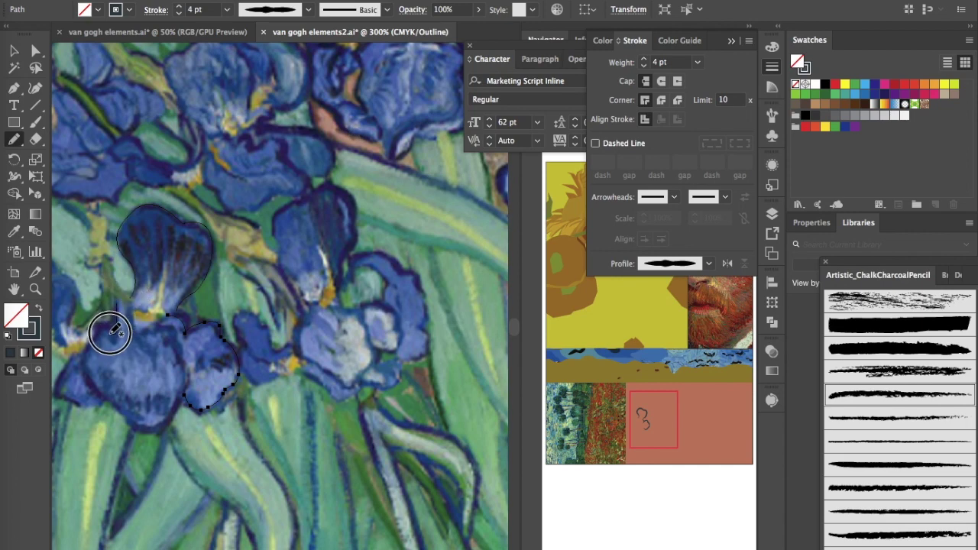
{"action": "mouse_move", "coordinate": [97, 334]}
{"action": "left_mouse_down"}
{"action": "mouse_move", "coordinate": [84, 349]}
{"action": "mouse_move", "coordinate": [92, 384]}
{"action": "mouse_move", "coordinate": [141, 436]}
{"action": "mouse_move", "coordinate": [168, 423]}
{"action": "mouse_move", "coordinate": [189, 376]}
{"action": "mouse_move", "coordinate": [163, 327]}
{"action": "mouse_move", "coordinate": [132, 334]}
{"action": "mouse_move", "coordinate": [129, 305]}
{"action": "mouse_move", "coordinate": [158, 370]}
{"action": "left_mouse_up"}
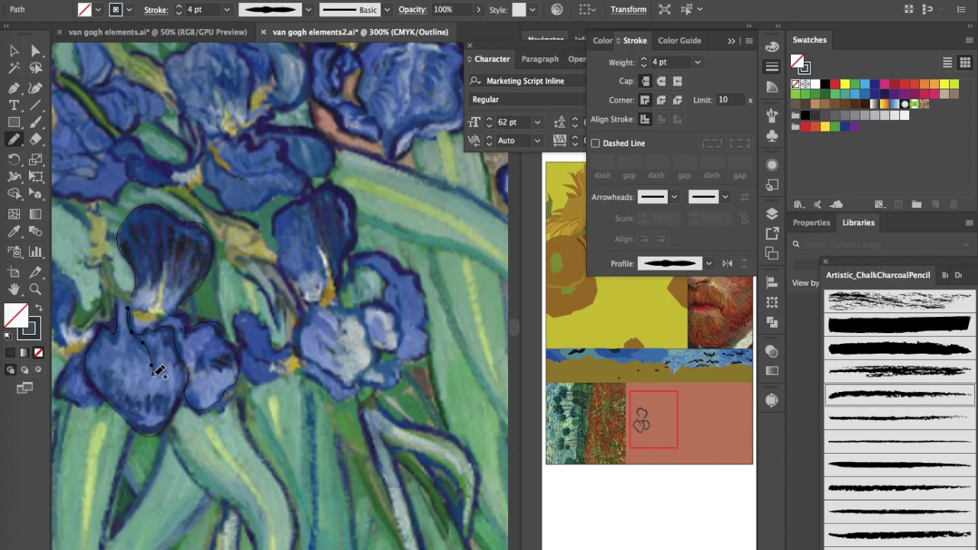
{"action": "key", "text": "ctrl+y"}
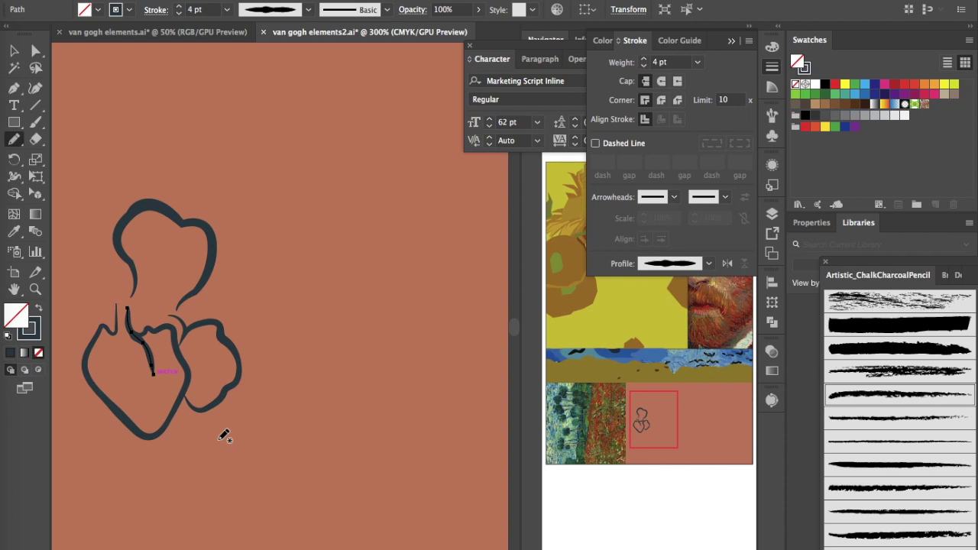
{"action": "key", "text": "ctrl+i"}
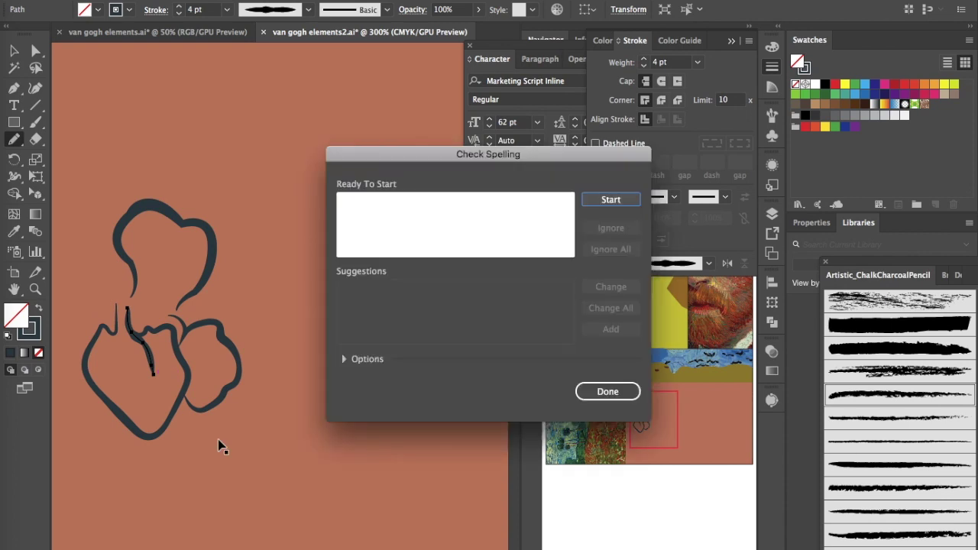
{"action": "key", "text": "Escape"}
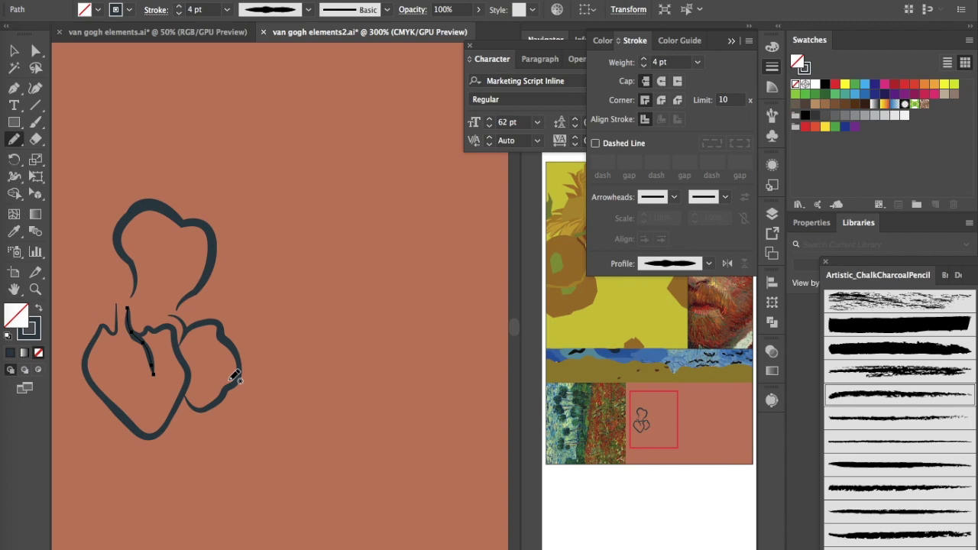
{"action": "key", "text": "ctrl+y"}
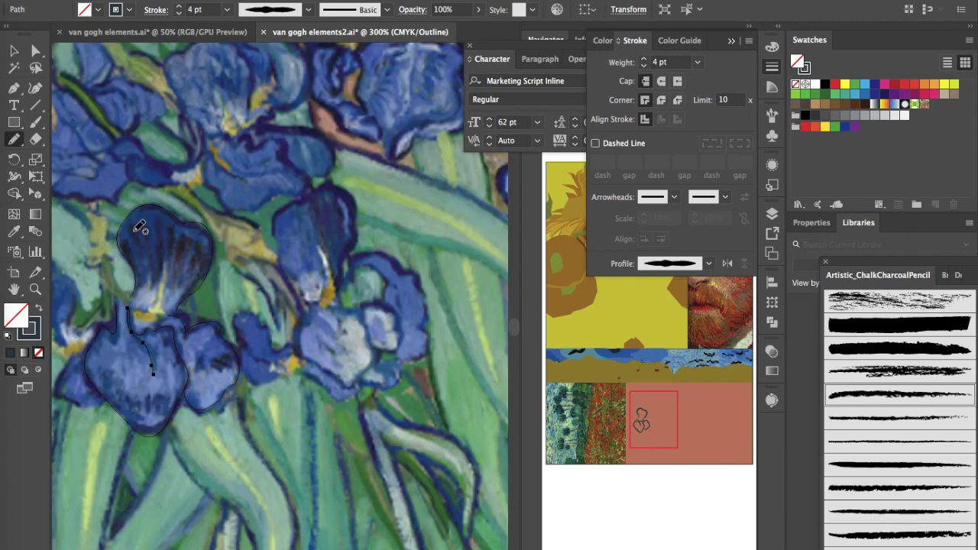
Step: Smooth the stem, then give the upper-petal veins an elliptical profile at 2 pt
{"action": "mouse_move", "coordinate": [135, 240]}
{"action": "left_mouse_down"}
{"action": "mouse_move", "coordinate": [145, 273]}
{"action": "mouse_move", "coordinate": [153, 218]}
{"action": "mouse_move", "coordinate": [149, 268]}
{"action": "mouse_move", "coordinate": [162, 214]}
{"action": "mouse_move", "coordinate": [168, 265]}
{"action": "mouse_move", "coordinate": [181, 225]}
{"action": "mouse_move", "coordinate": [170, 256]}
{"action": "mouse_move", "coordinate": [186, 234]}
{"action": "mouse_move", "coordinate": [182, 259]}
{"action": "mouse_move", "coordinate": [192, 231]}
{"action": "mouse_move", "coordinate": [195, 276]}
{"action": "left_mouse_up"}
{"action": "left_click_drag", "start_coordinate": [201, 274], "coordinate": [138, 247]}
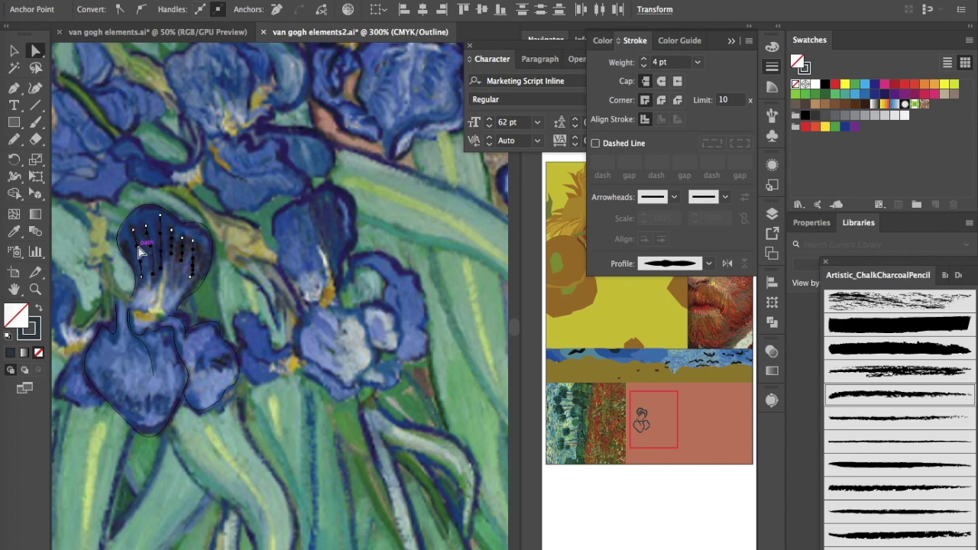
{"action": "key", "text": "super+y"}
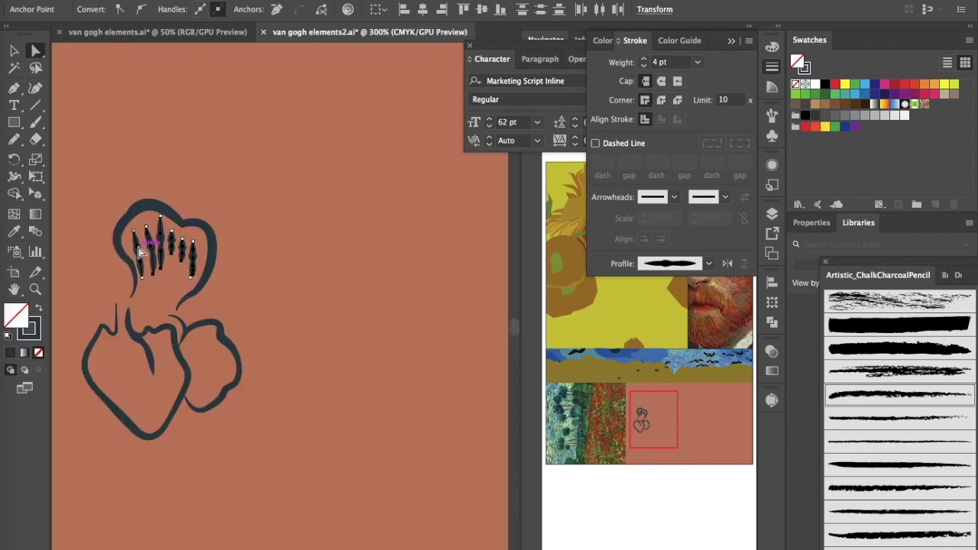
{"action": "left_click", "coordinate": [709, 268]}
{"action": "left_click", "coordinate": [662, 314]}
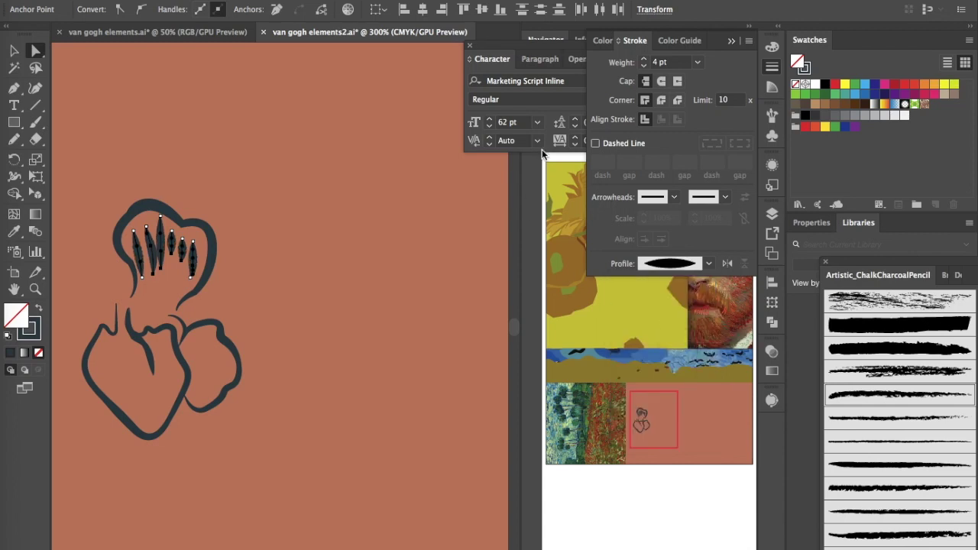
{"action": "left_click", "coordinate": [643, 66]}
{"action": "left_click", "coordinate": [644, 66]}
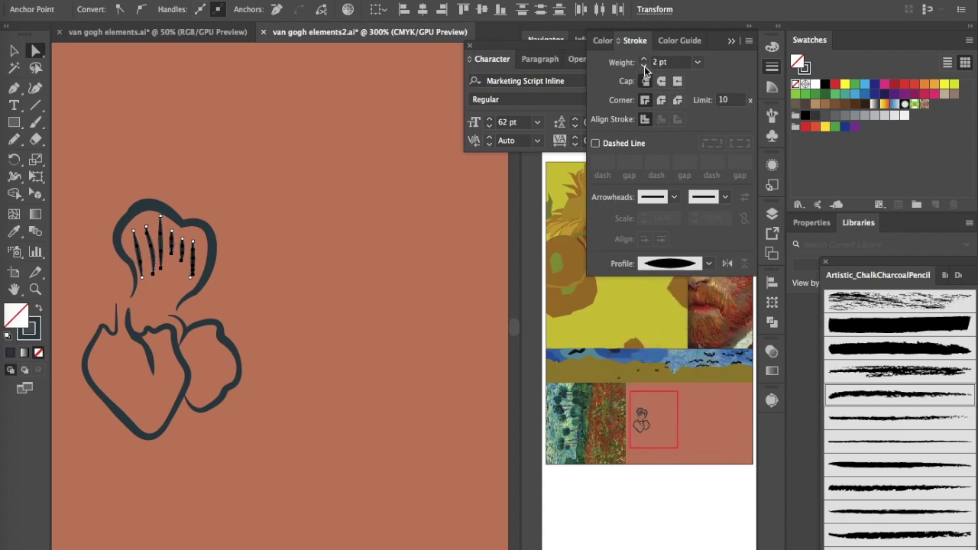
Step: Set the vein strokes' colour to near-black 121314 in the Color Picker
{"action": "left_click", "coordinate": [36, 328]}
{"action": "double_click", "coordinate": [38, 327]}
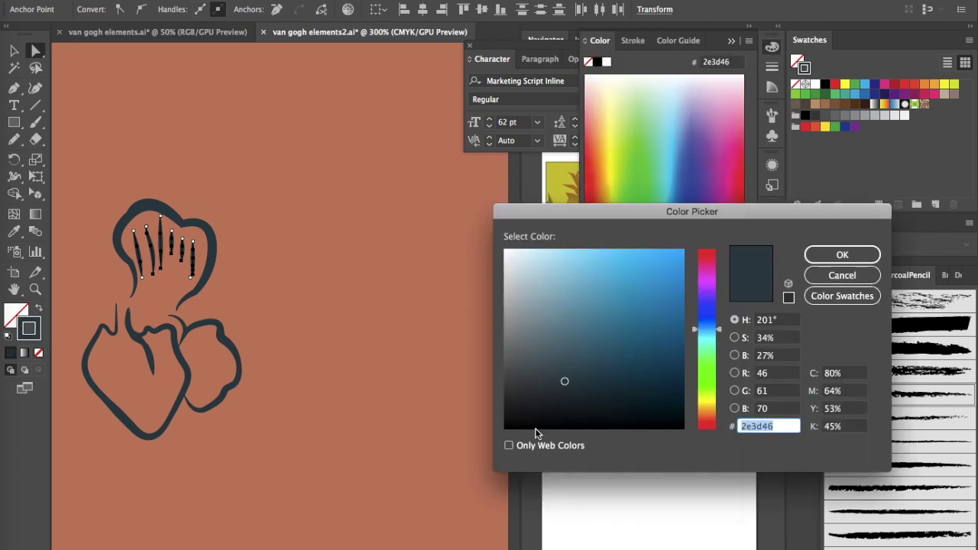
{"action": "left_click", "coordinate": [520, 415]}
{"action": "left_click", "coordinate": [856, 258]}
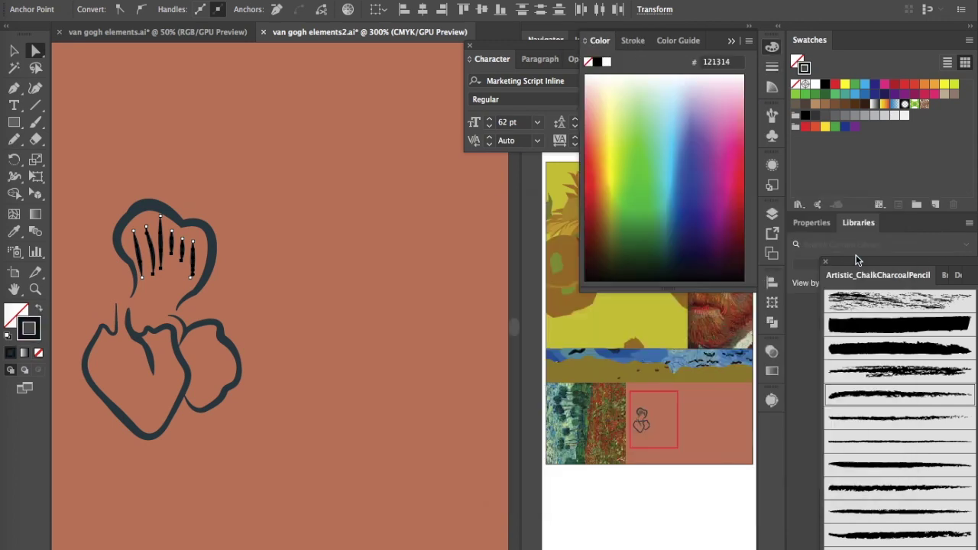
{"action": "left_click", "coordinate": [327, 412]}
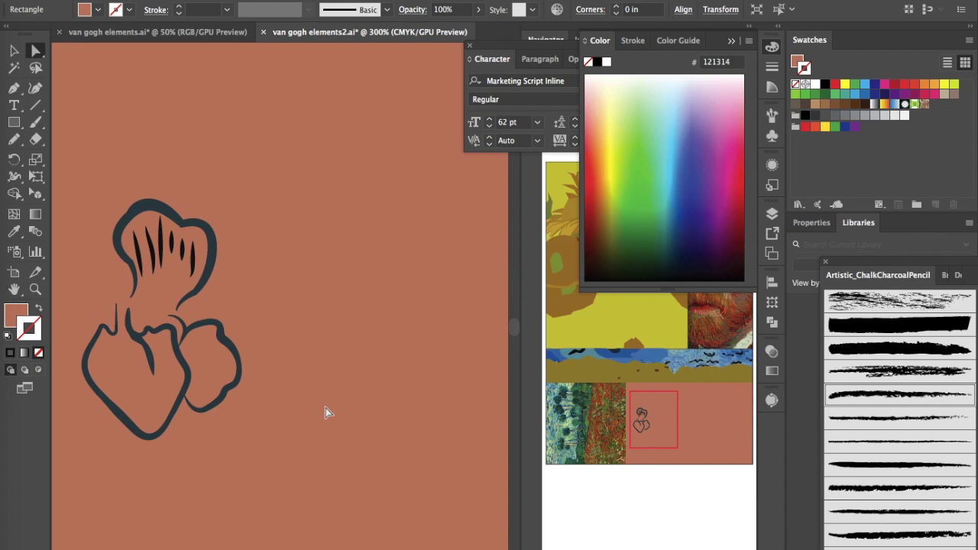
Step: Fill the irises background rectangle with steel blue sampled from the wheatfield sky
{"action": "key", "text": "ctrl+1"}
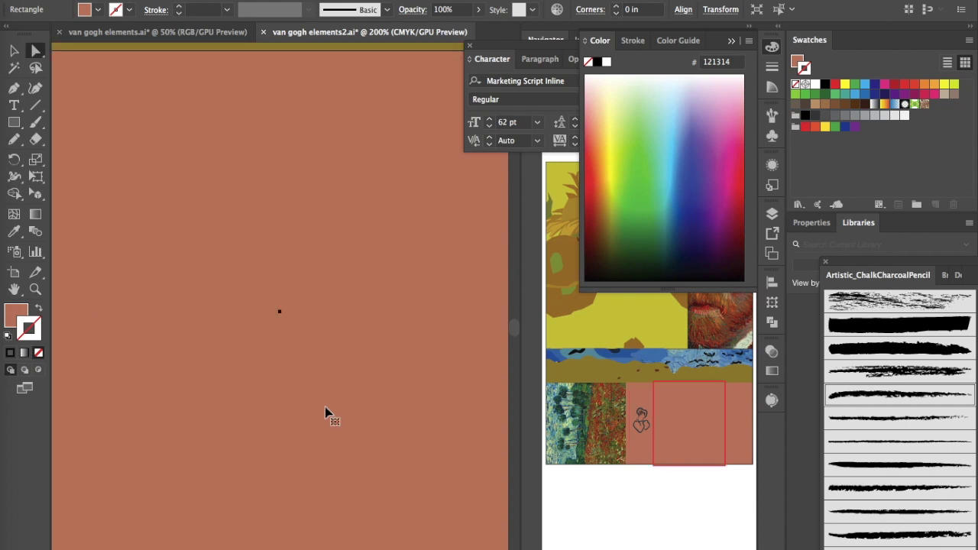
{"action": "key", "text": "ctrl+minus"}
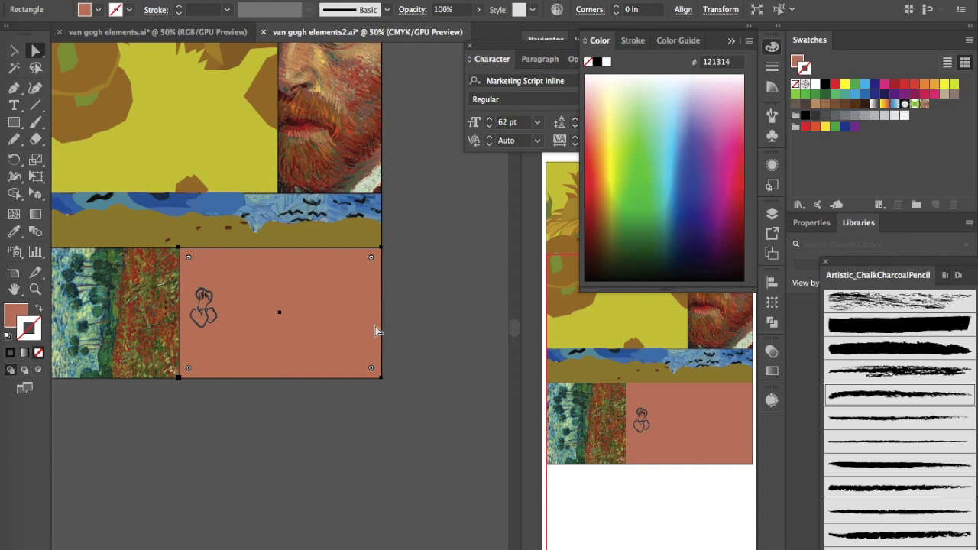
{"action": "key", "text": "v"}
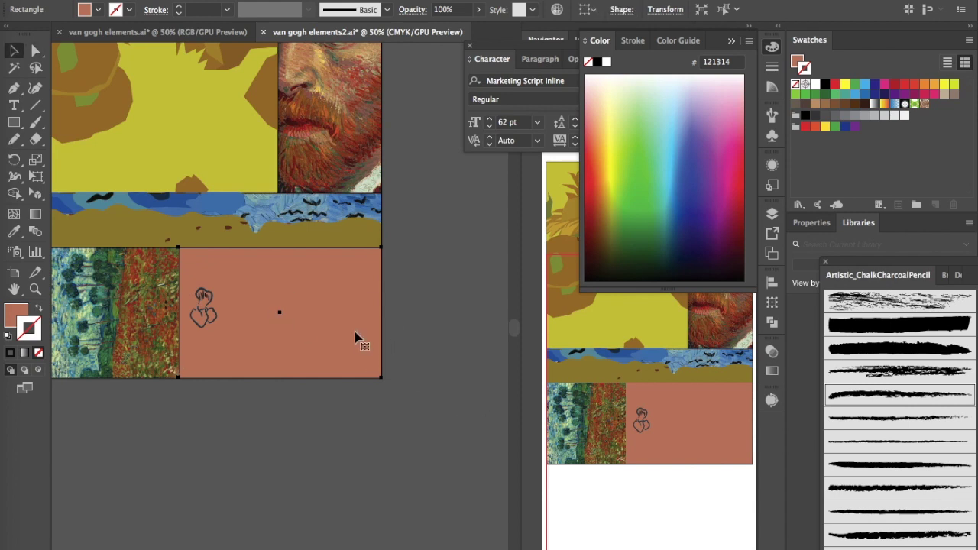
{"action": "key", "text": "i"}
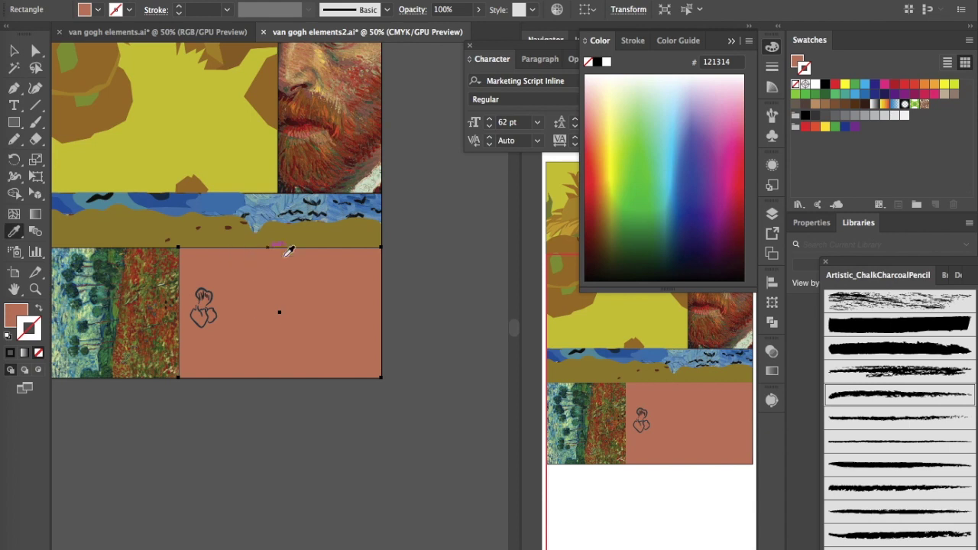
{"action": "left_click", "coordinate": [112, 202]}
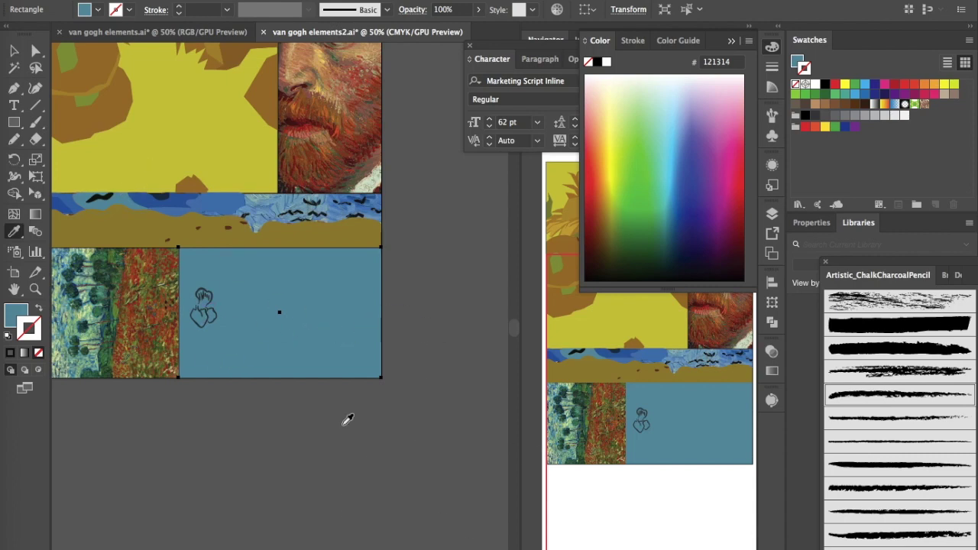
{"action": "scroll", "coordinate": [367, 505], "scroll_direction": "left", "scroll_amount": 3}
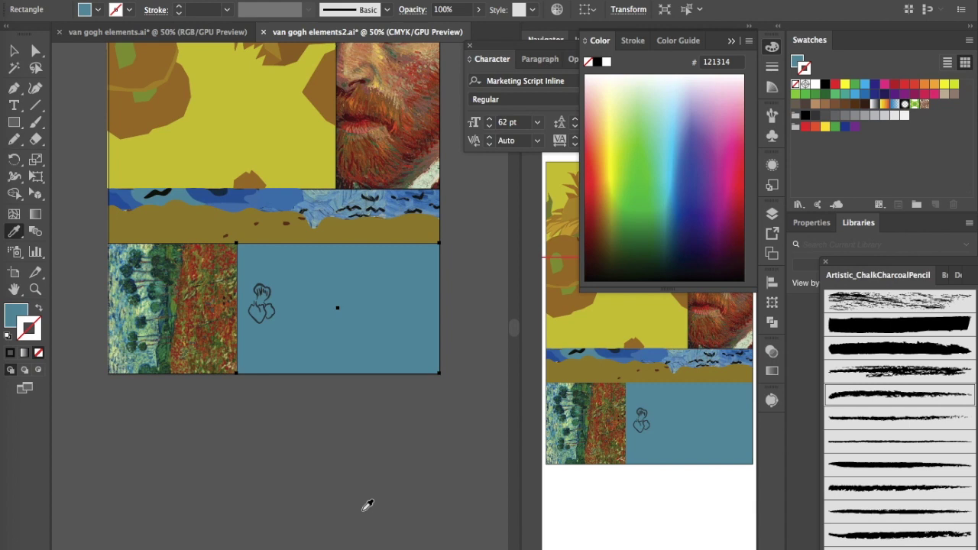
{"action": "scroll", "coordinate": [350, 255], "scroll_direction": "up", "scroll_amount": 5}
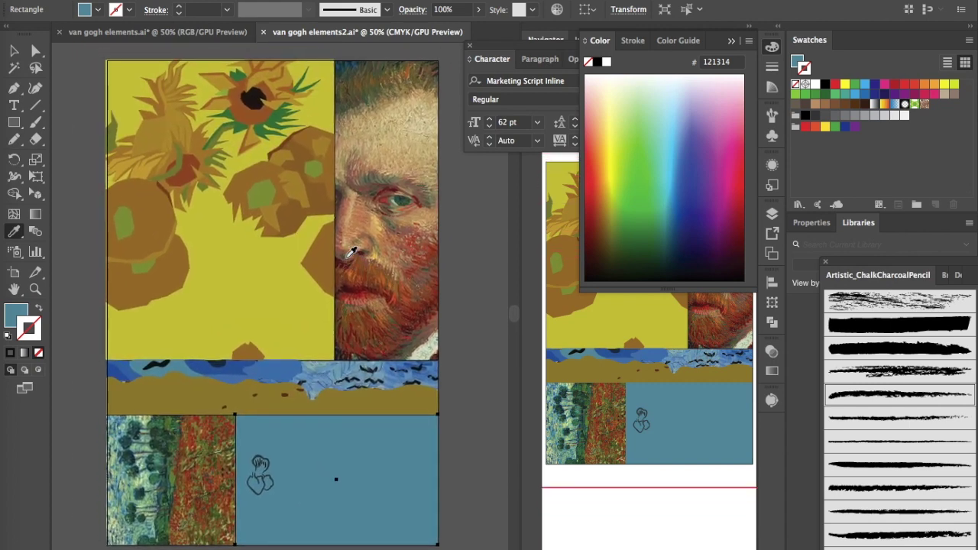